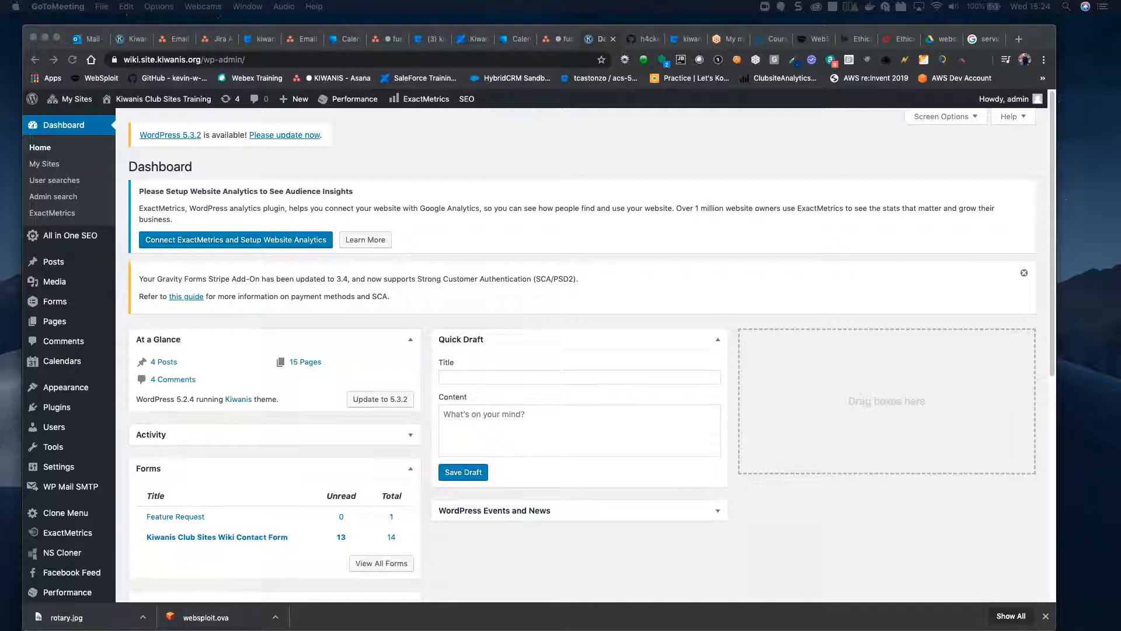
Step: In Chrome, open the WordPress Media Library's Add New upload area and scroll the existing files
left_click(209, 333)
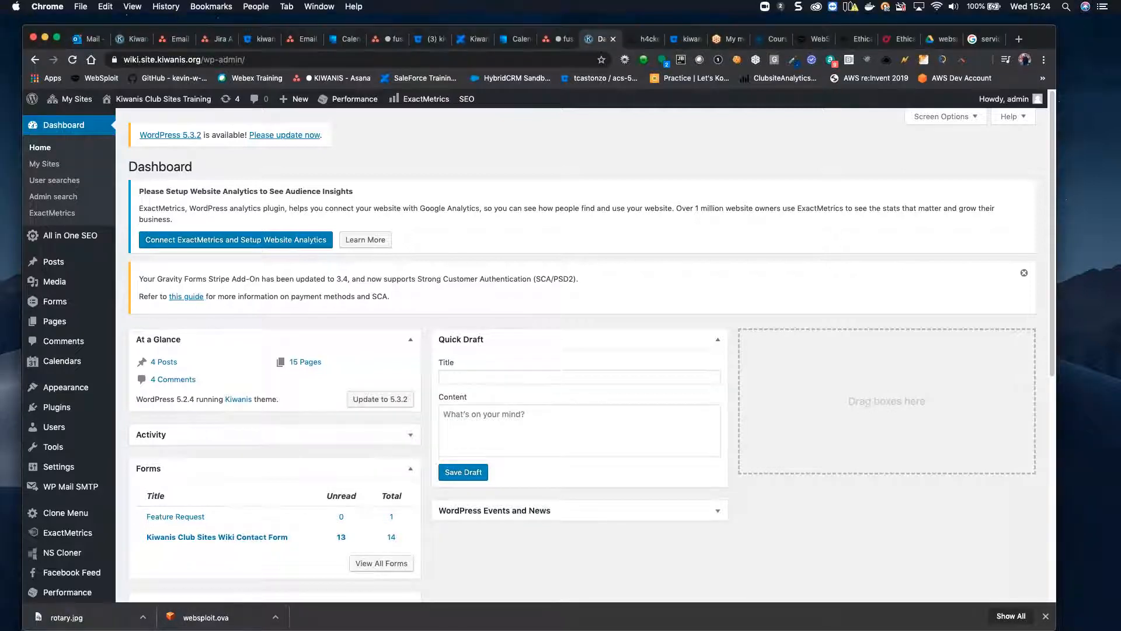
left_click(71, 285)
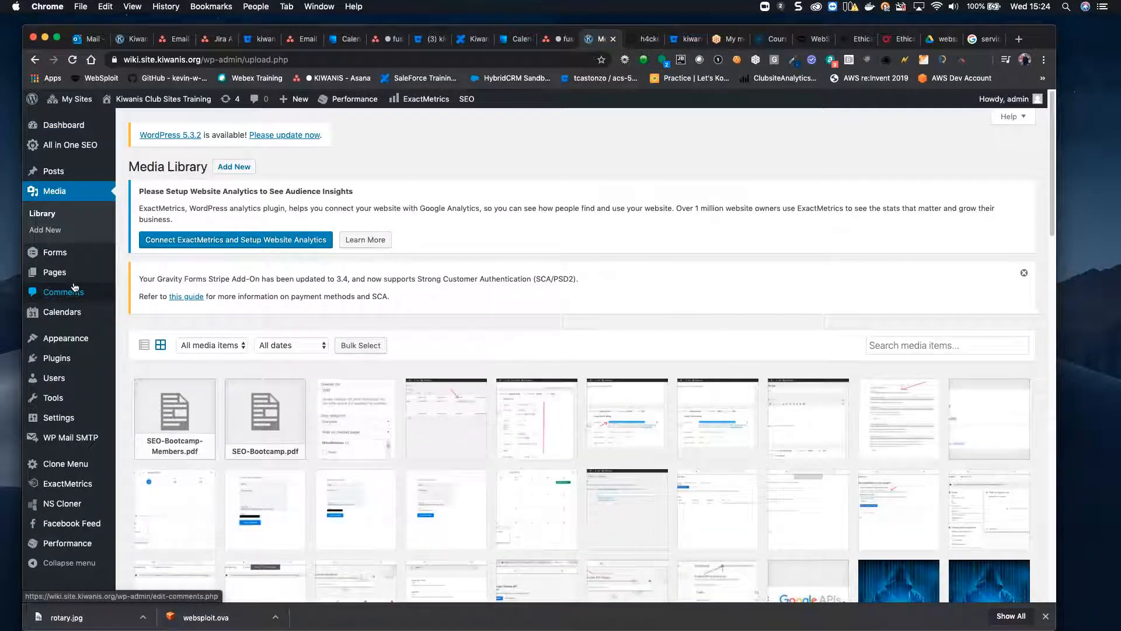
left_click(234, 168)
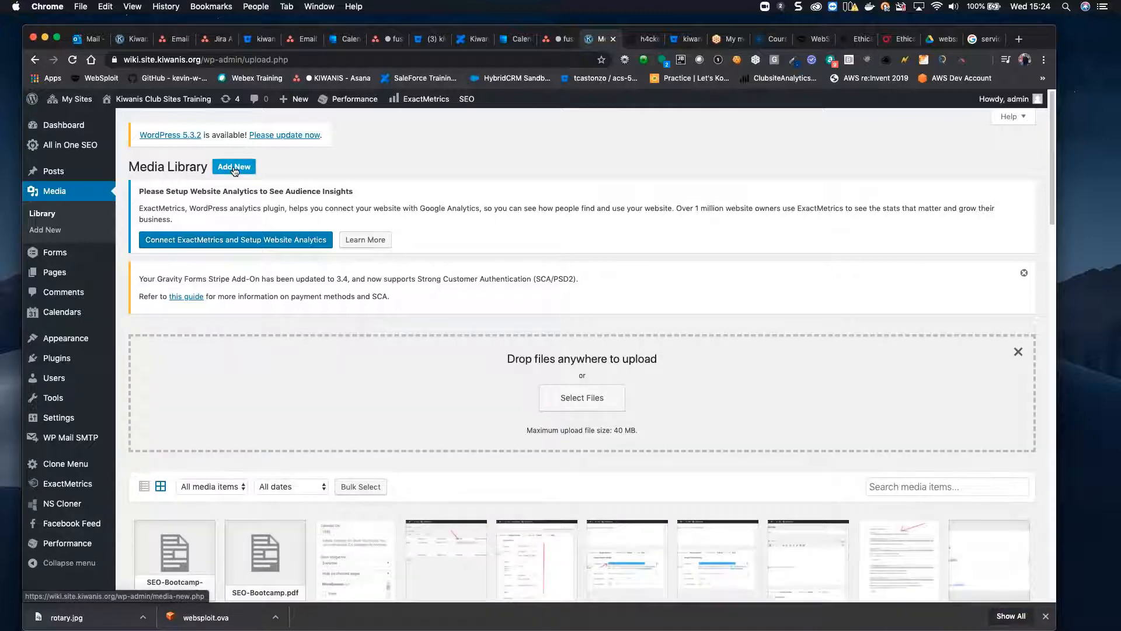
scroll(233, 169, "down", 10)
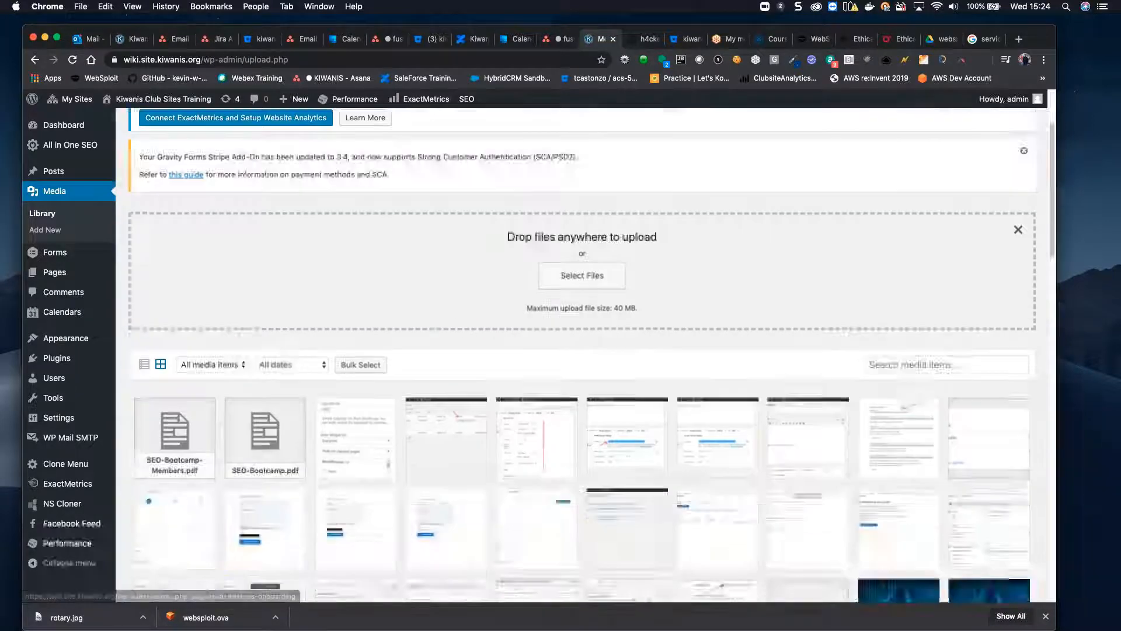
scroll(262, 297, "down", 20)
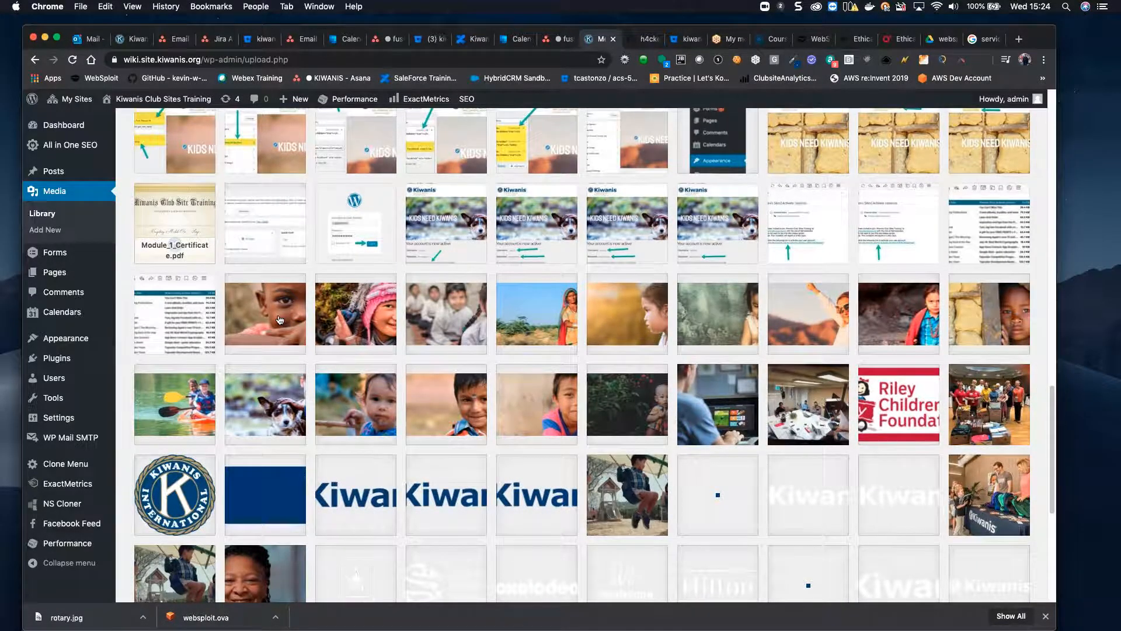
Step: Confirm boy-africa.jpg measures 1800 by 640 in Attachment Details, then bring Photoshop onto this screen
left_click(279, 320)
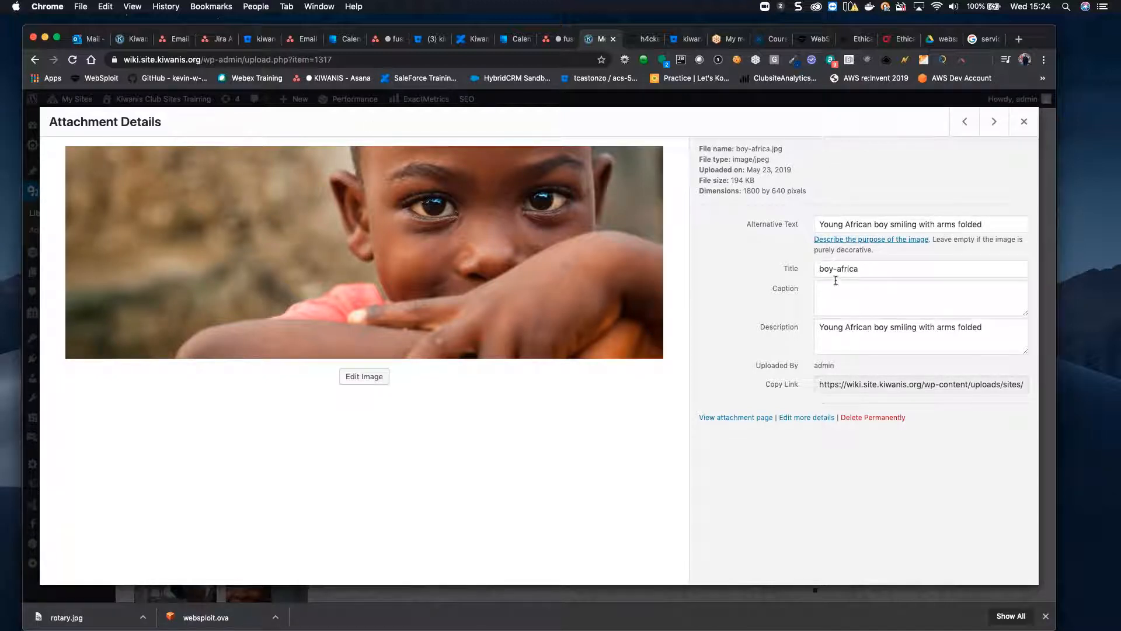
left_click_drag(744, 190, 788, 191)
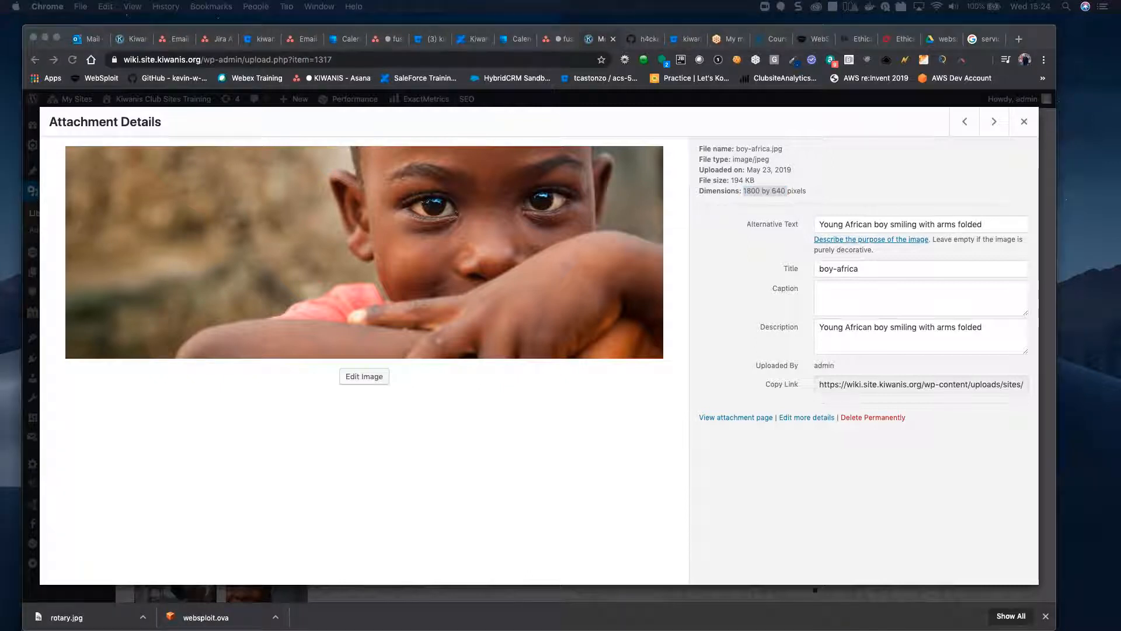
left_click_drag(0, 36, 86, 55)
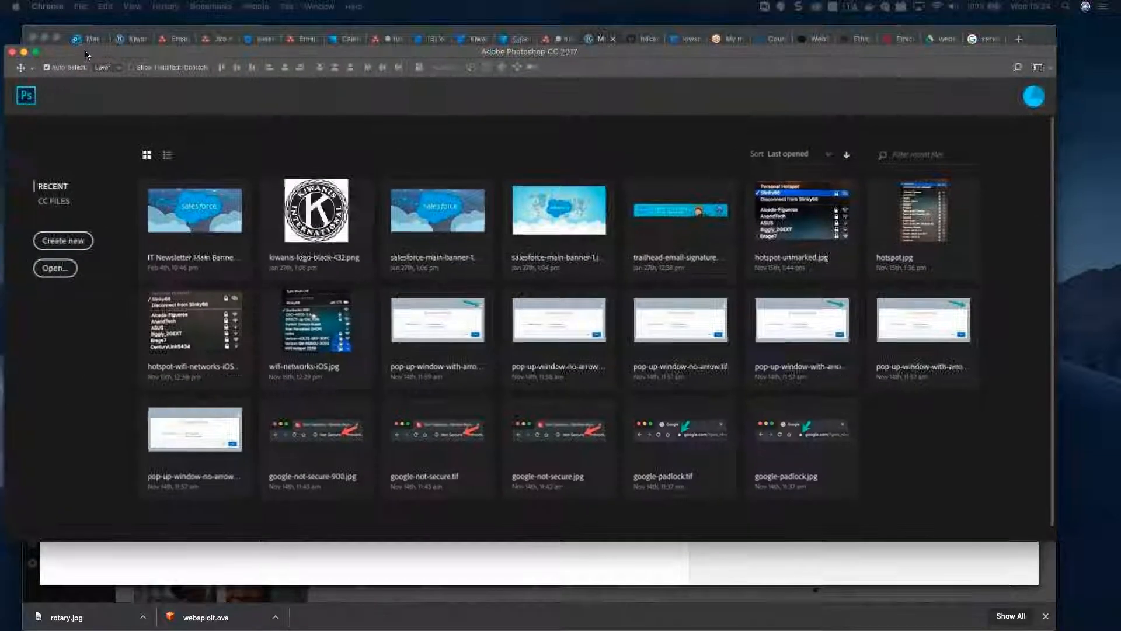
Step: Create a new document with width 1800 and height 640 pixels, with Artboard 1
left_click(63, 242)
left_click_drag(138, 124, 152, 121)
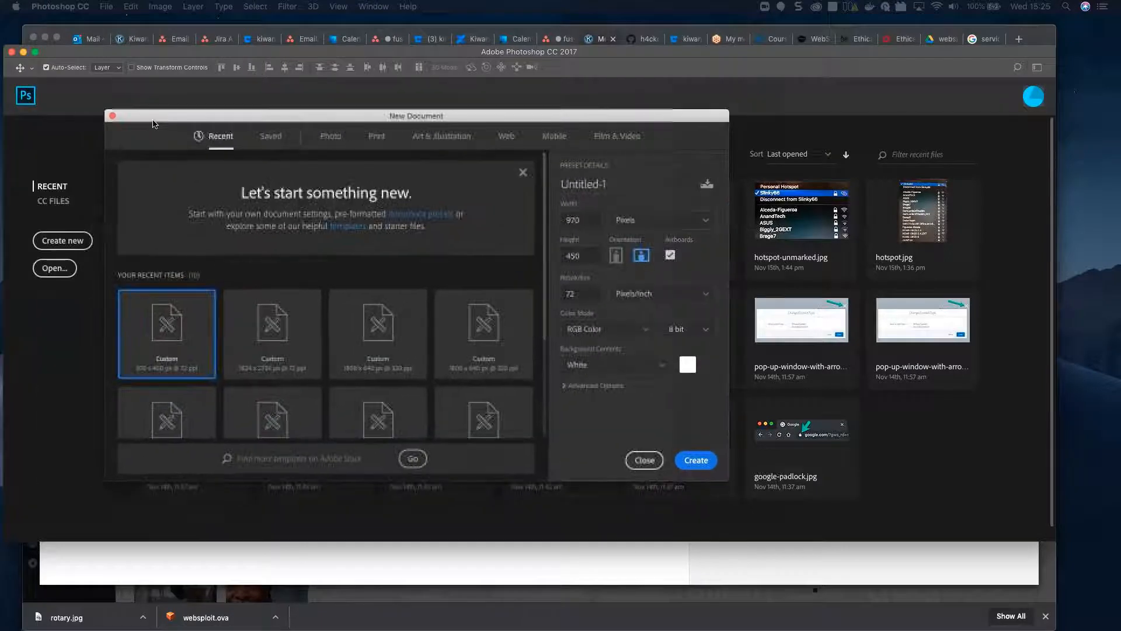
left_click_drag(597, 220, 567, 220)
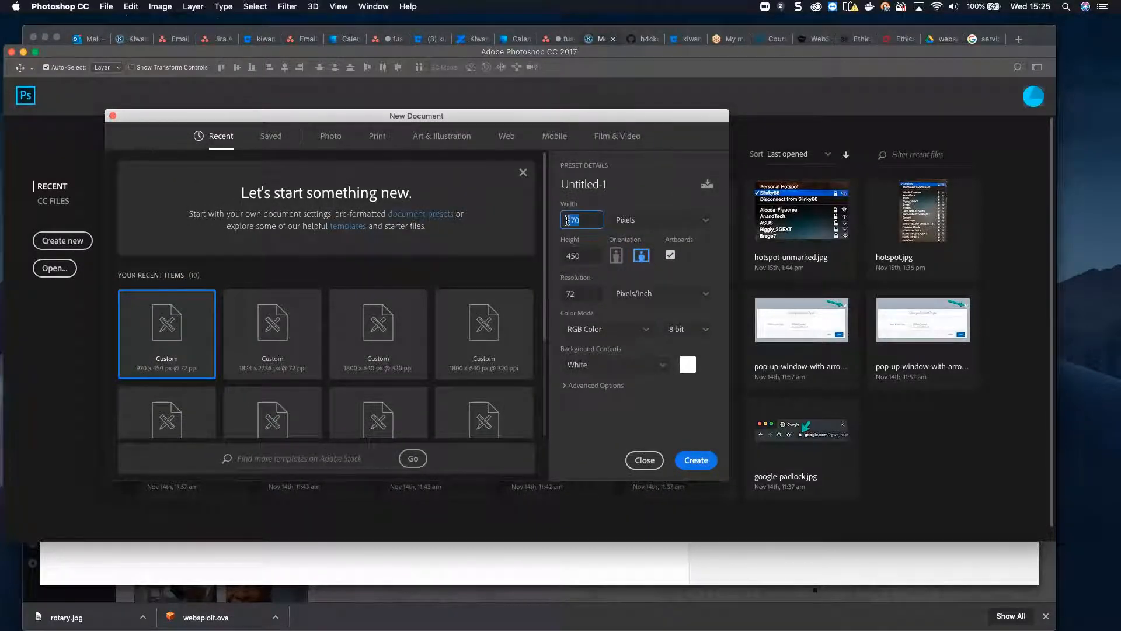
key("BackSpace")
type("1800")
left_click_drag(581, 257, 565, 256)
type("64")
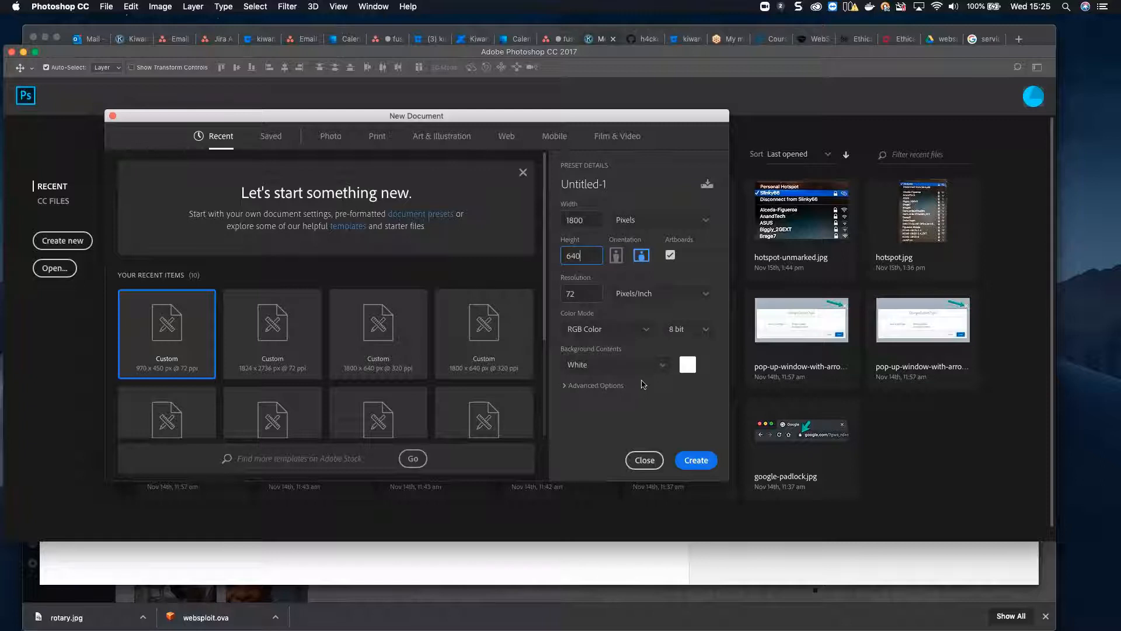
left_click(700, 466)
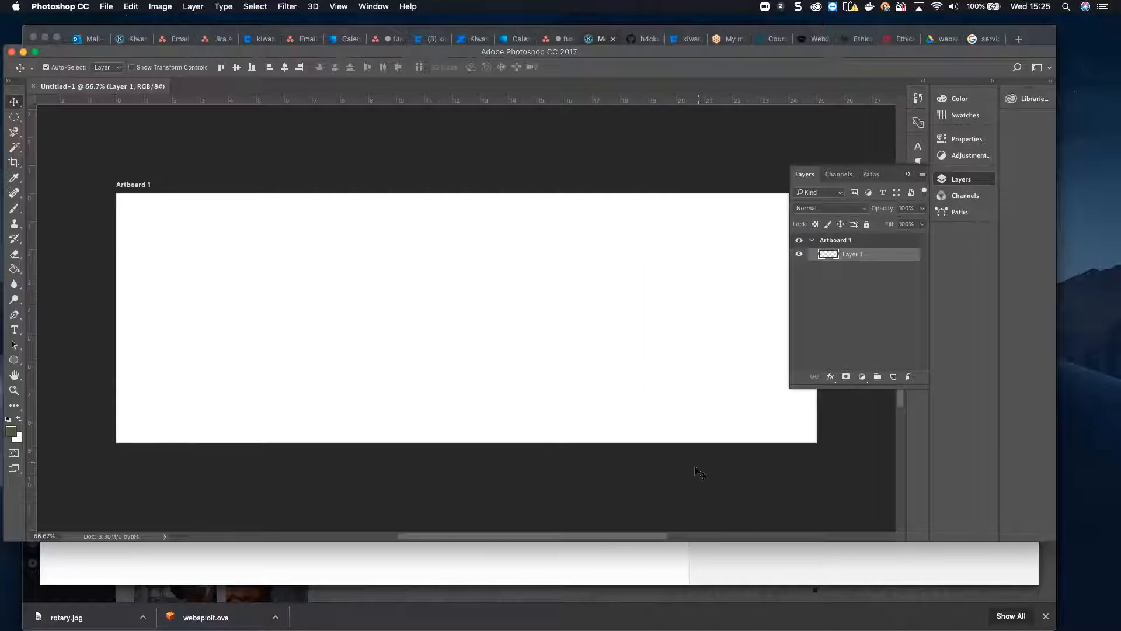
Step: From the Layers panel menu, add a New Layer named Rotary above Layer 1
left_click(919, 123)
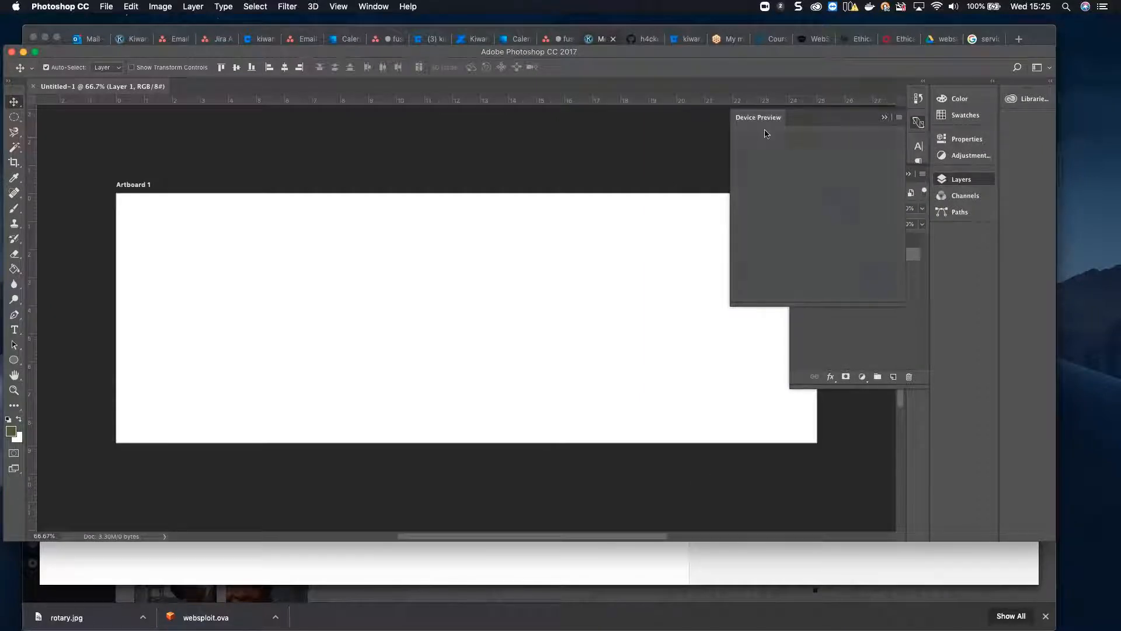
left_click(885, 118)
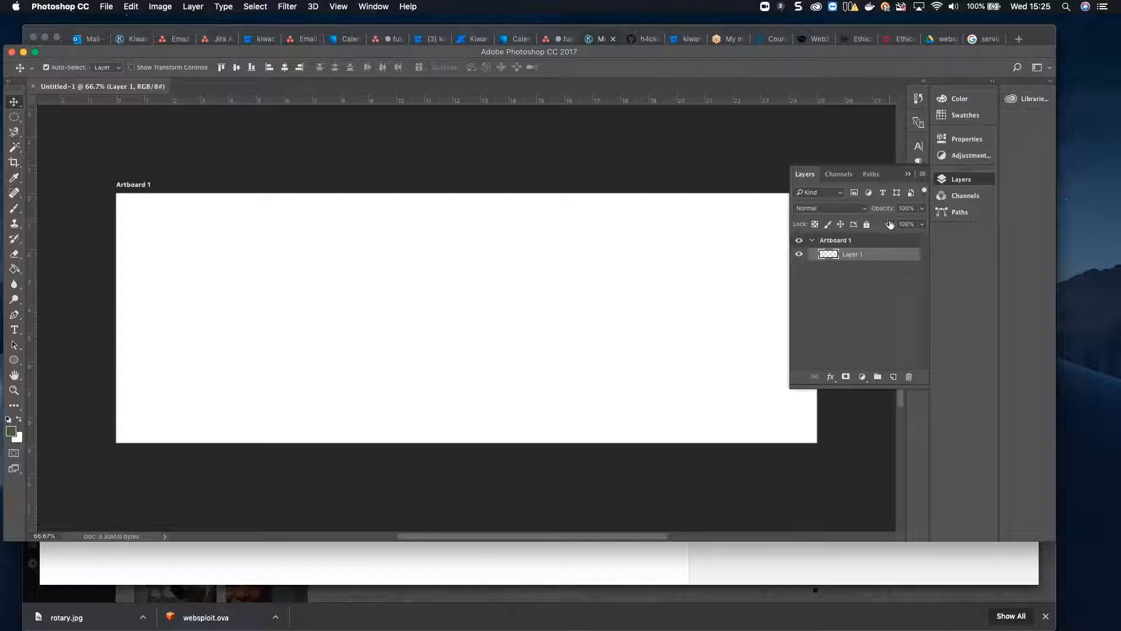
left_click(908, 174)
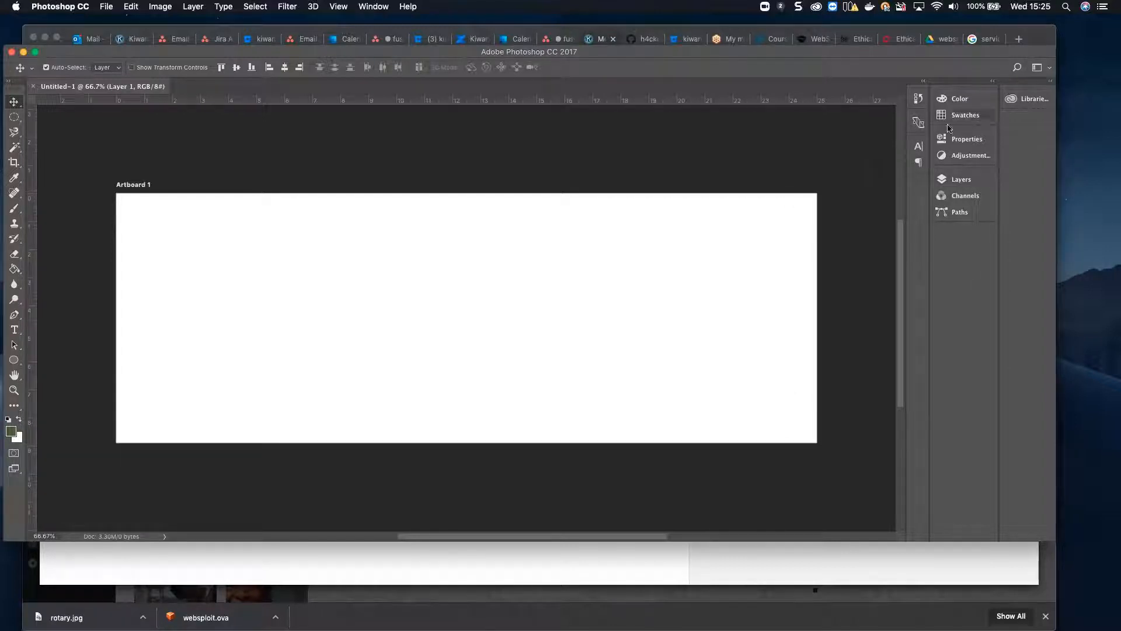
left_click(953, 181)
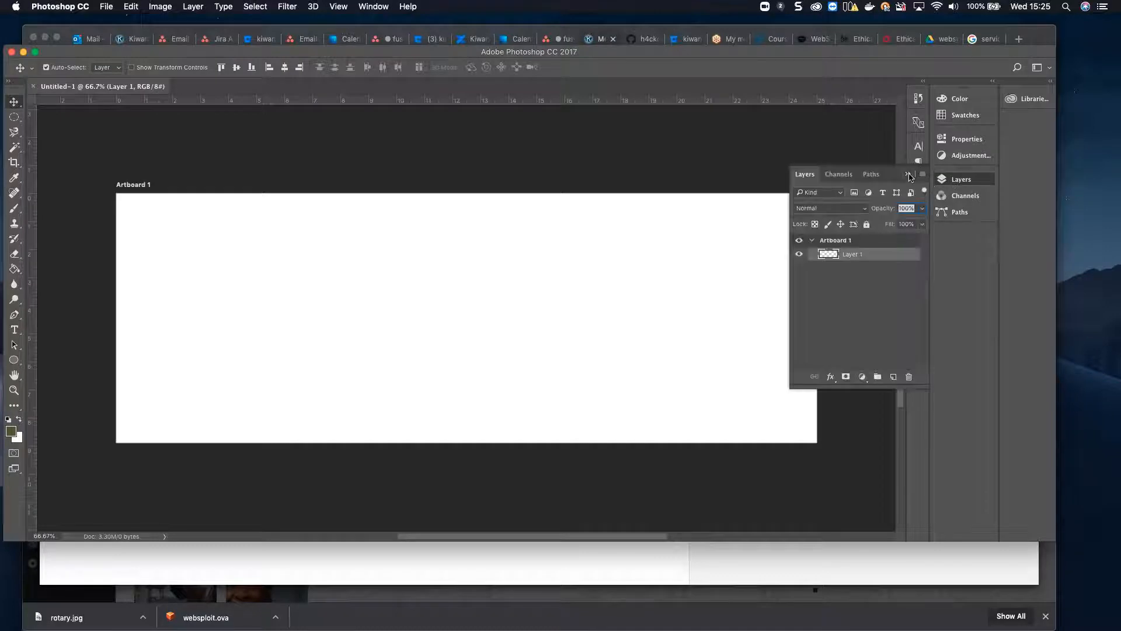
left_click(923, 176)
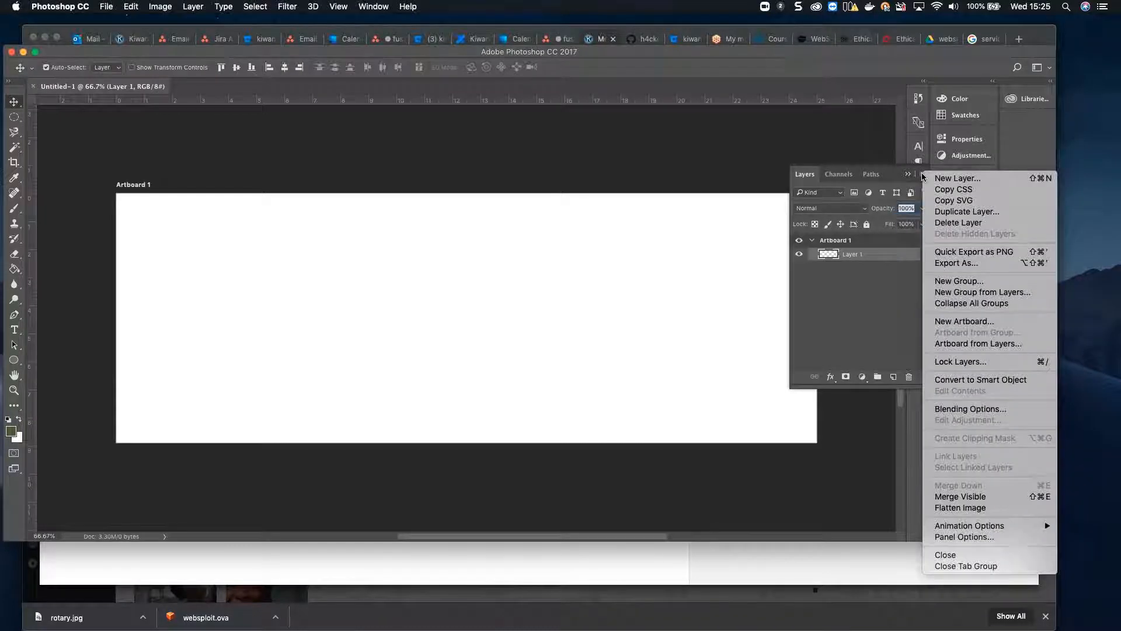
left_click(936, 181)
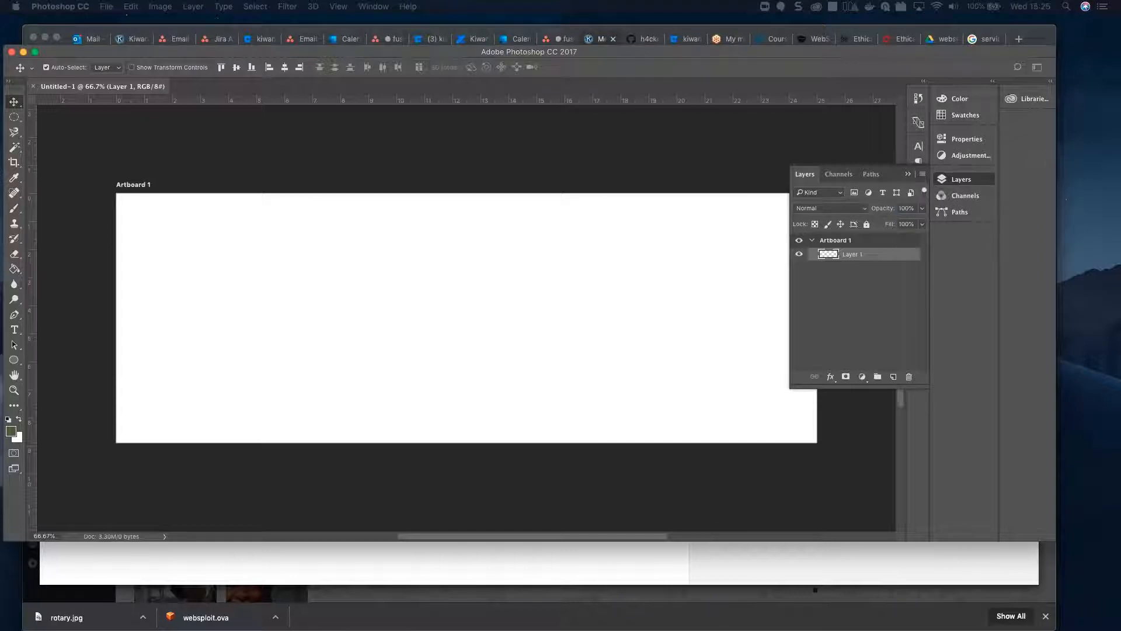
key("Return")
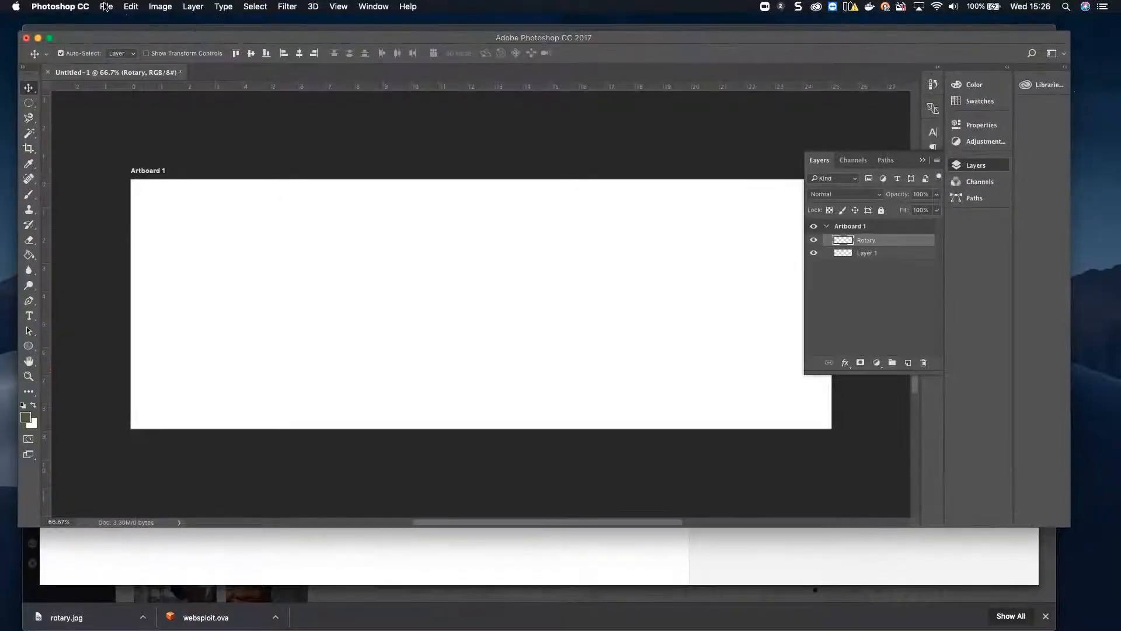
Step: Open rotary.jpg from the Downloads folder
left_click(106, 6)
left_click(120, 31)
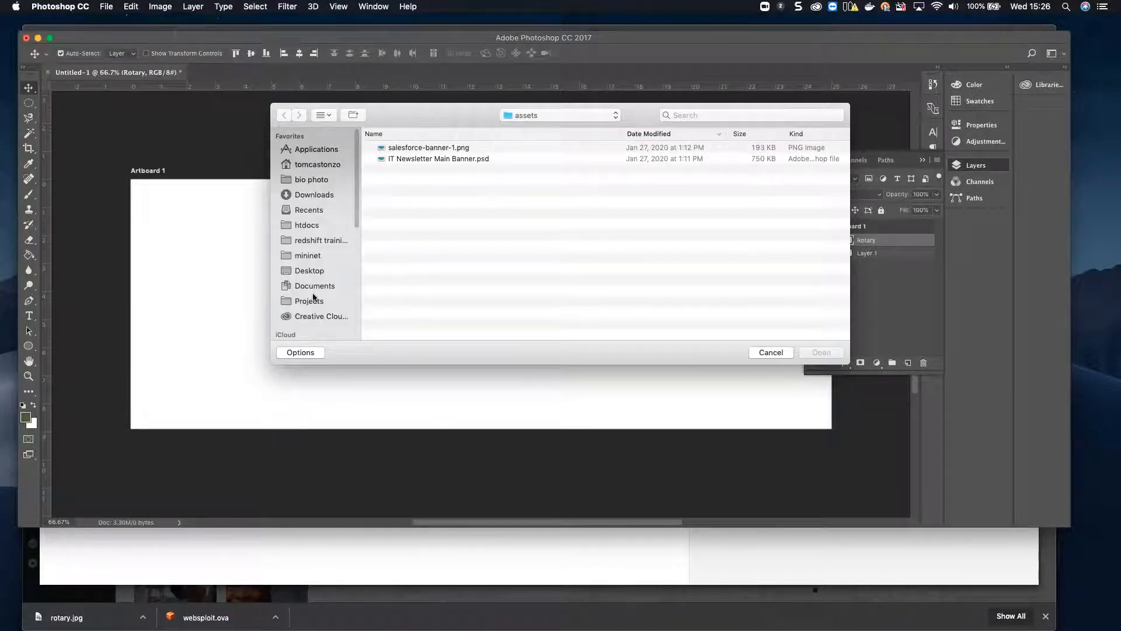
left_click(319, 195)
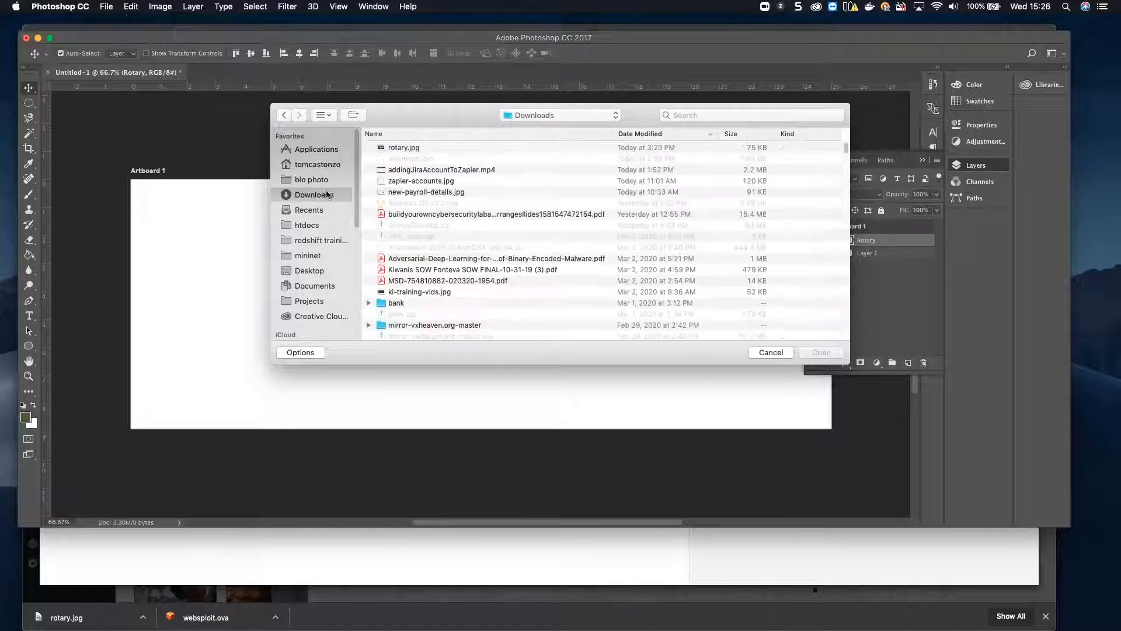
left_click(403, 148)
left_click(821, 353)
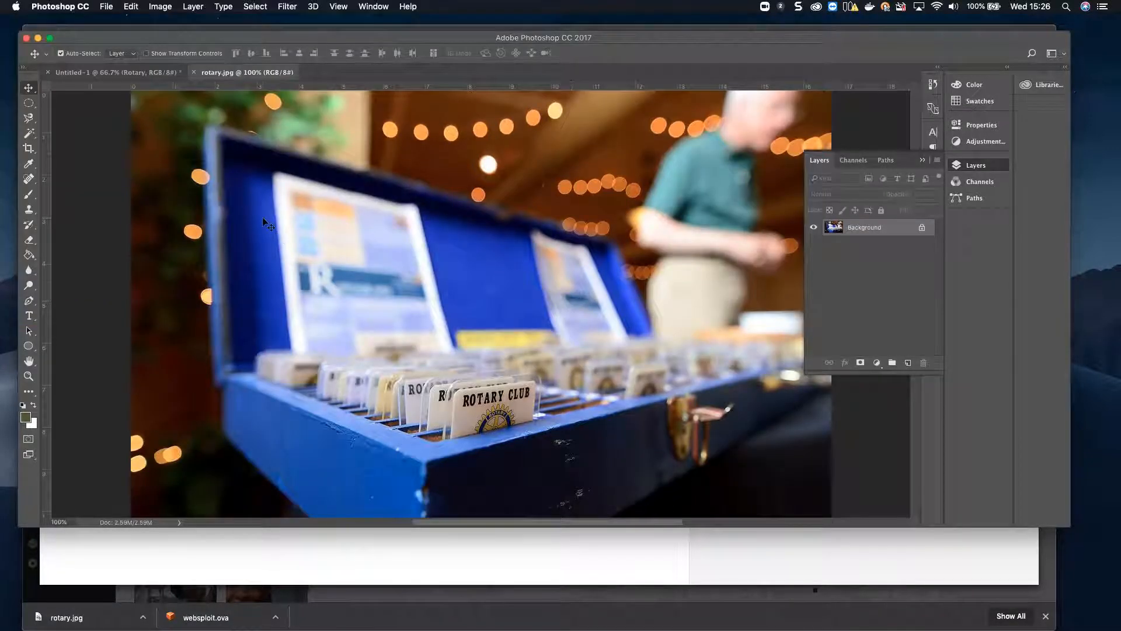
Step: Select all and copy the rotary photo, then return to the Untitled-1 document
key("super+a")
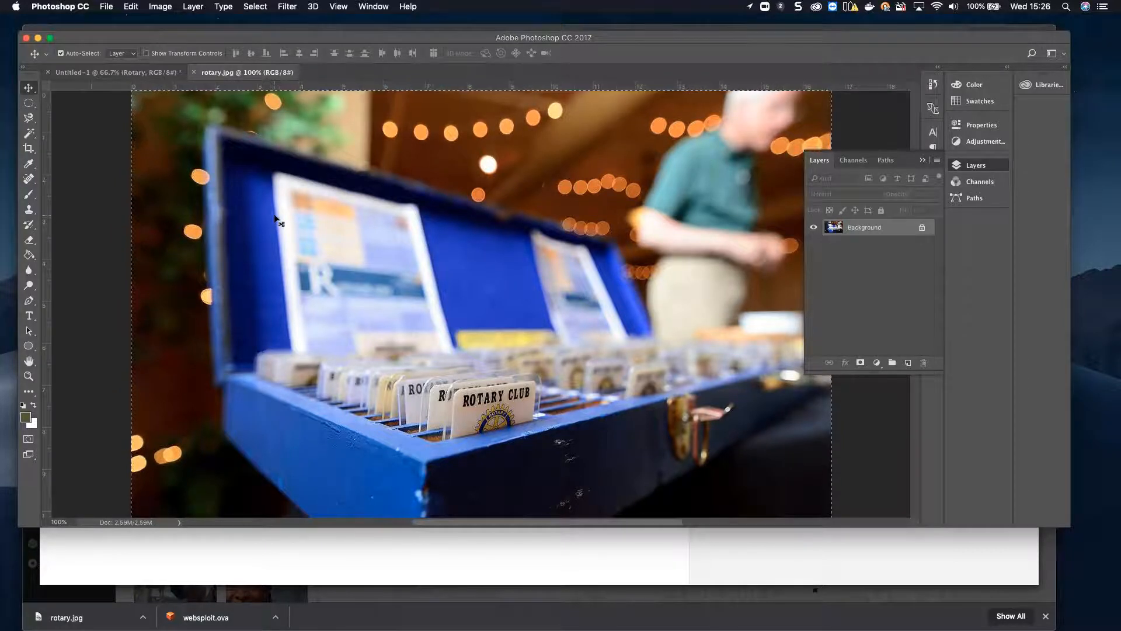
key("super+c")
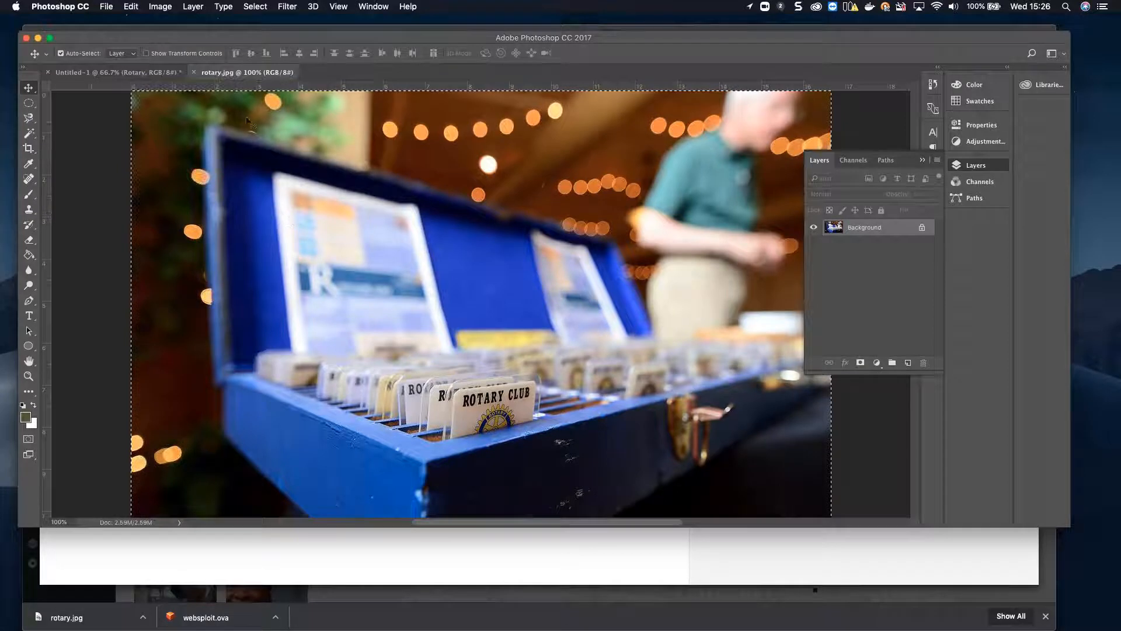
left_click(123, 73)
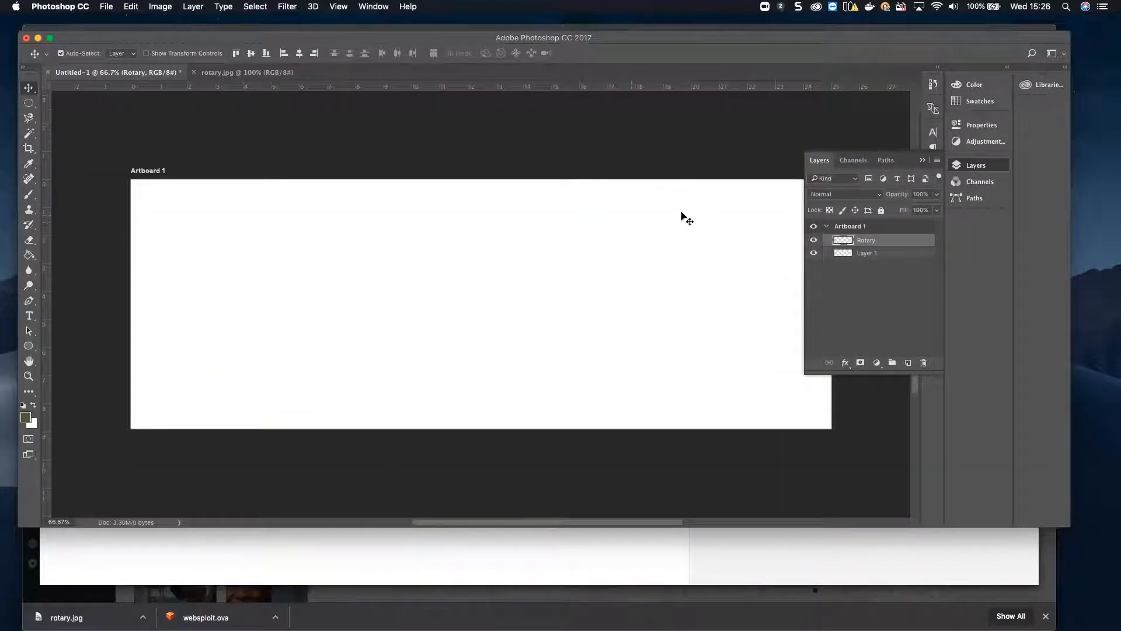
Step: Paste the rotary photo onto the Rotary layer and drag it flush to the artboard's left edge
left_click(898, 254)
left_click(894, 242)
right_click(373, 237)
left_click(286, 236)
key("super+v")
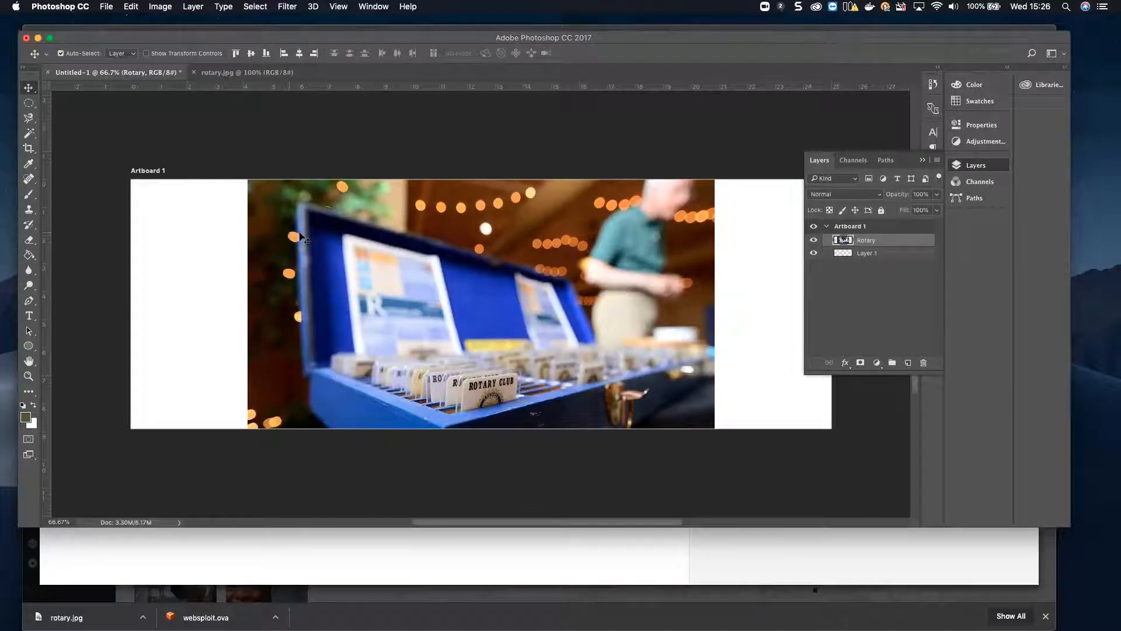
left_click_drag(339, 248, 226, 250)
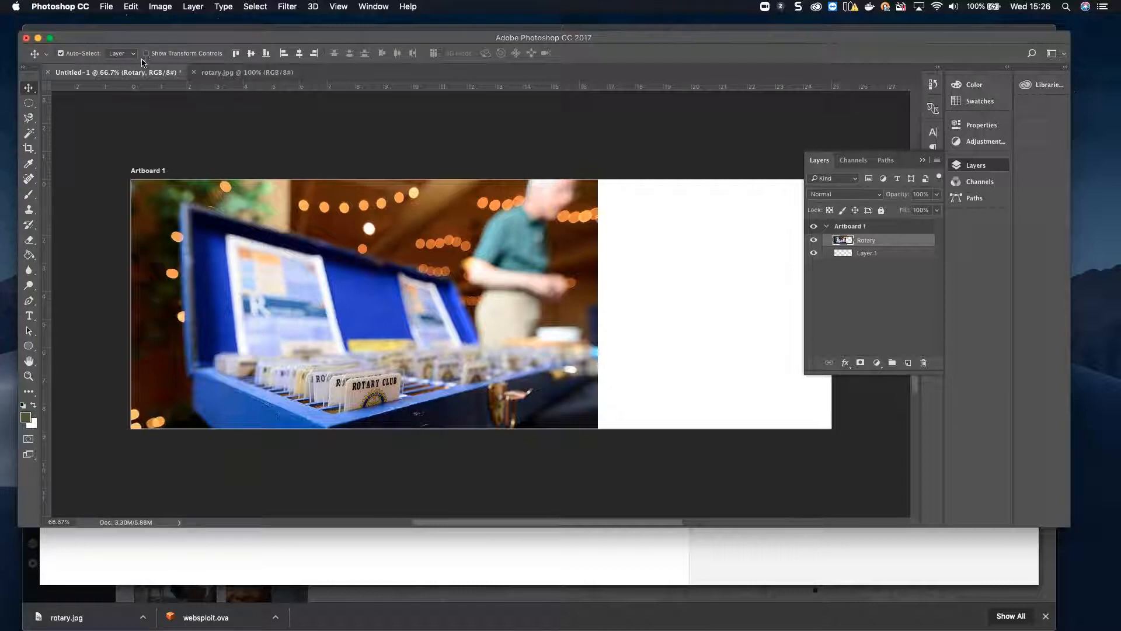
Step: Scale the rotary photo to 150% so it fills Artboard 1, and clear the layer selection
left_click(131, 7)
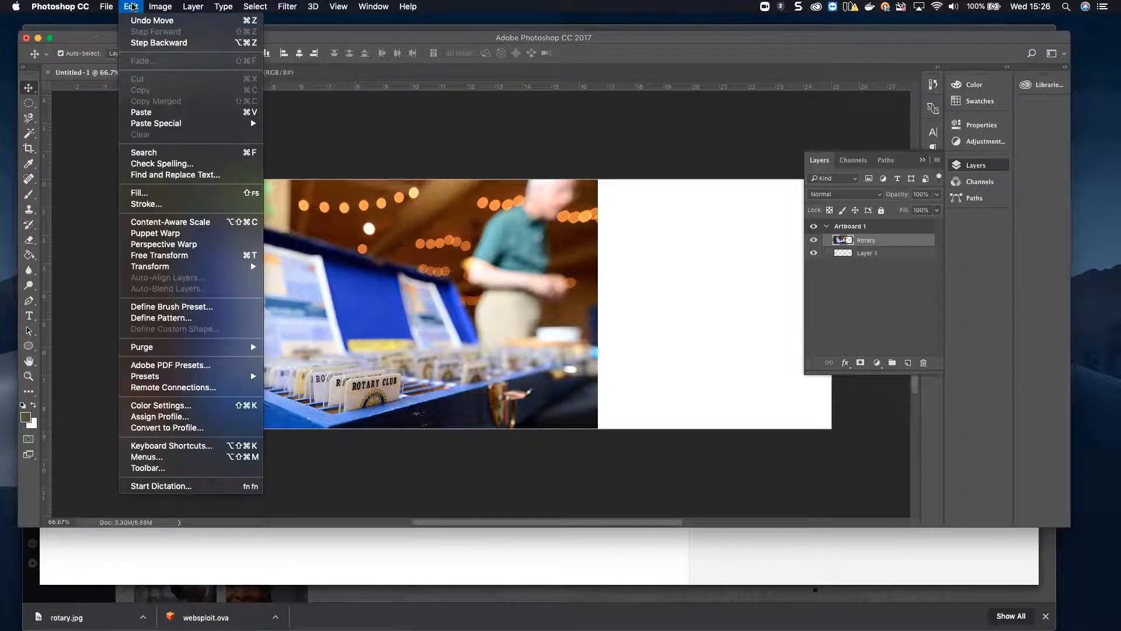
mouse_move(156, 7)
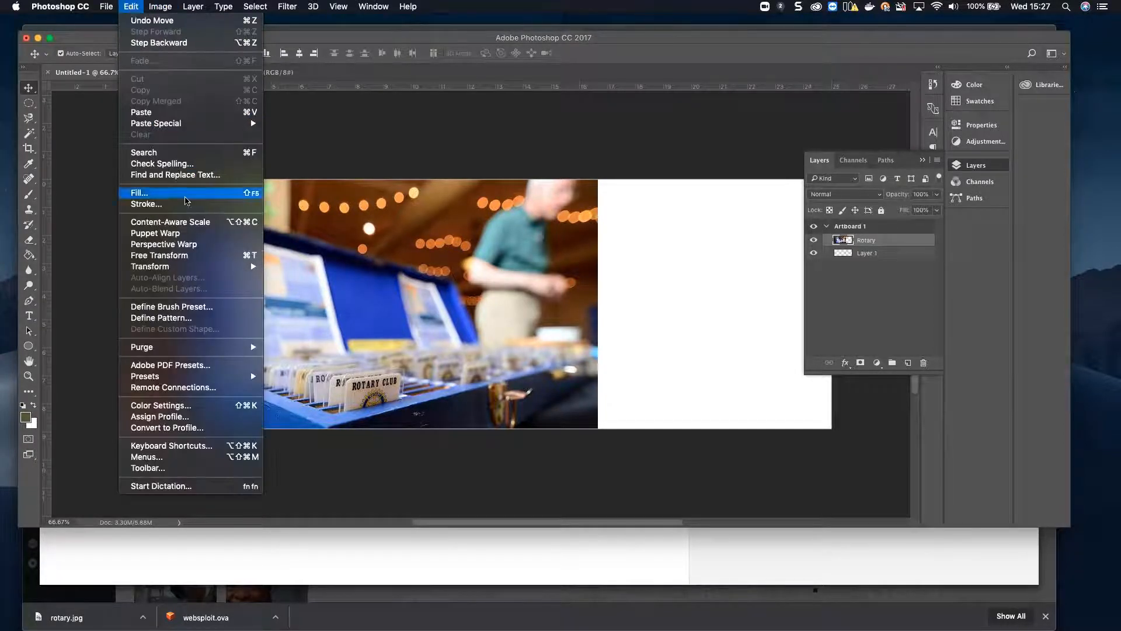
mouse_move(201, 266)
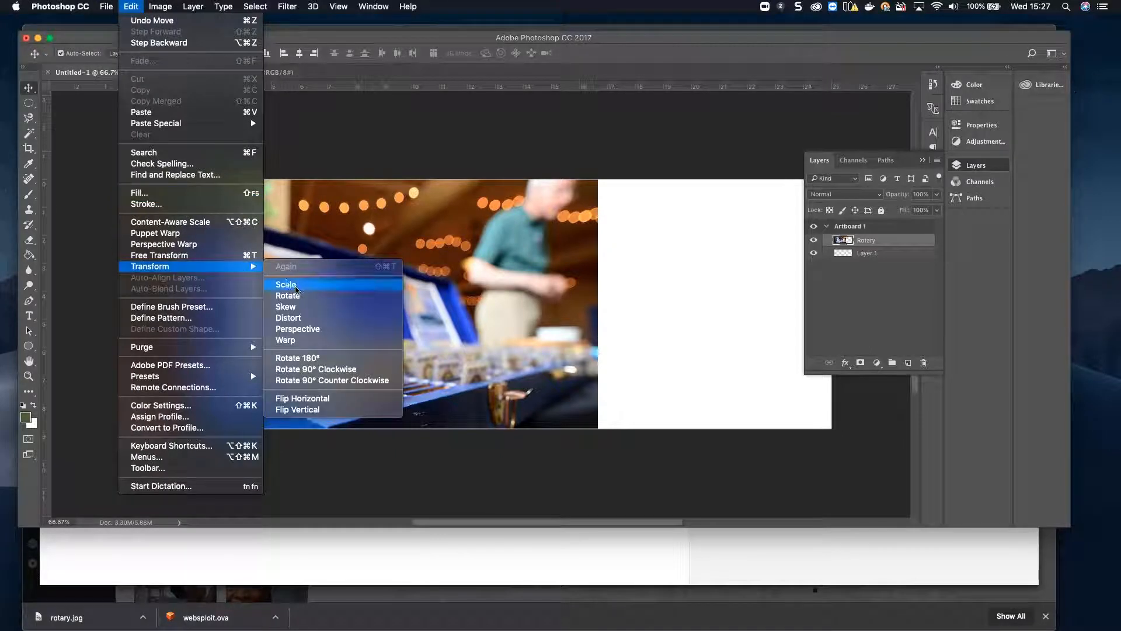
left_click(287, 284)
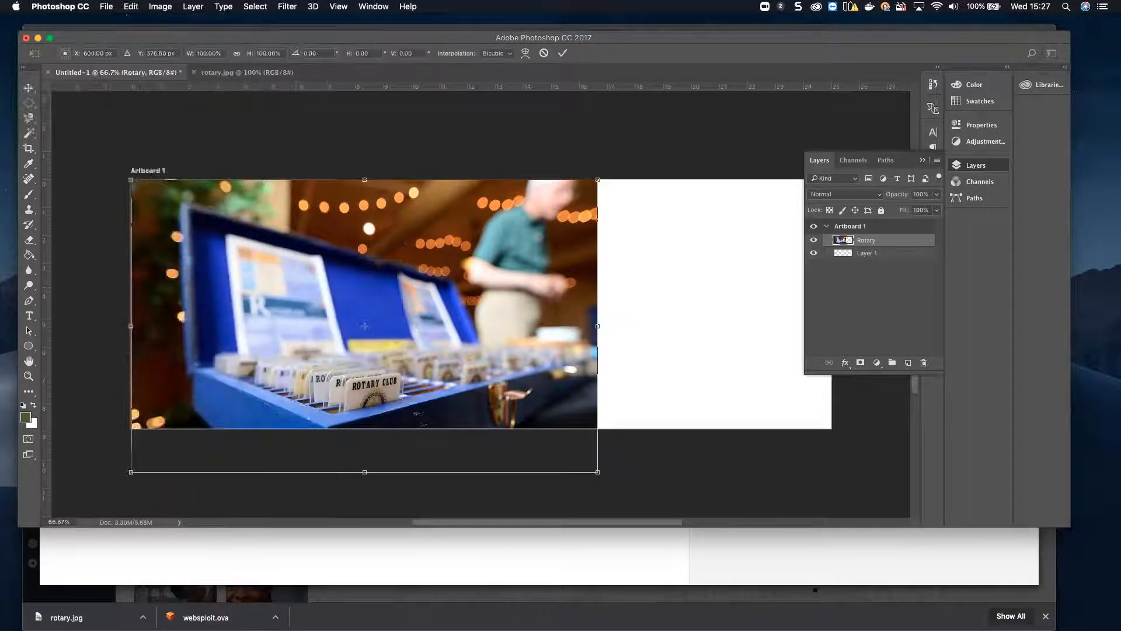
left_click_drag(597, 179, 893, 136)
key("Return")
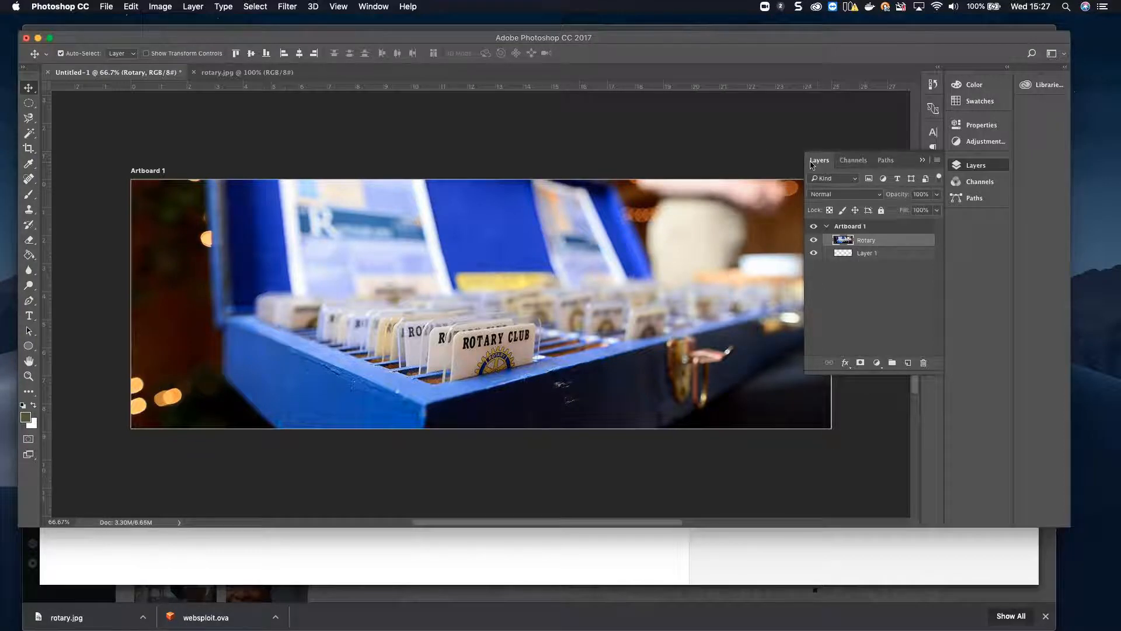
left_click(474, 124)
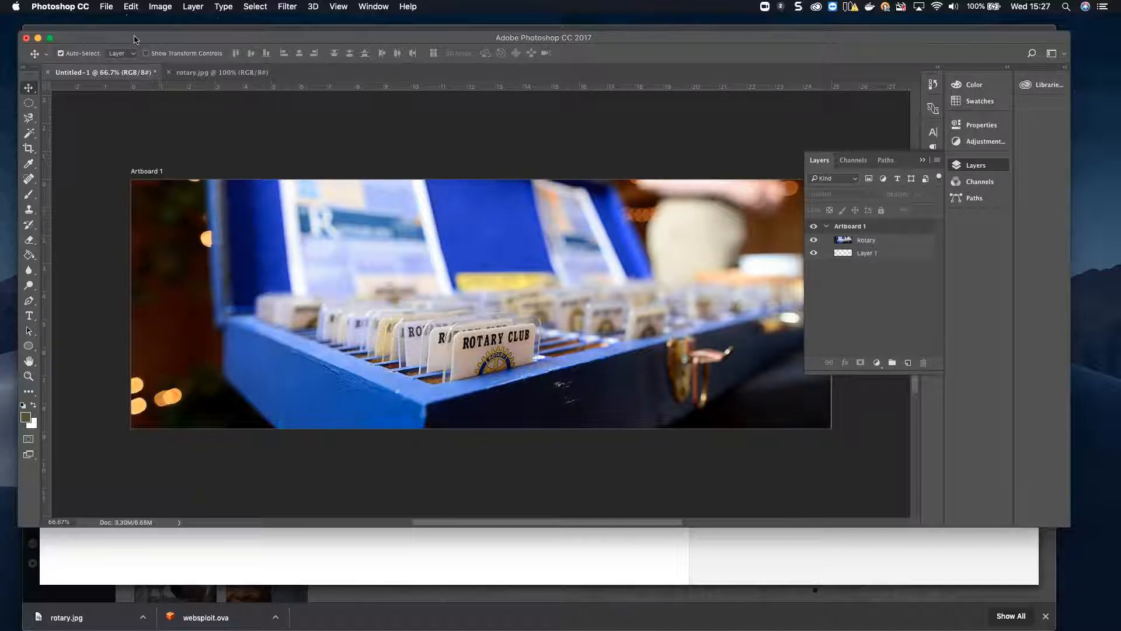
Step: Open Export As for the artboard and set the format to JPG at 80% quality
left_click(107, 7)
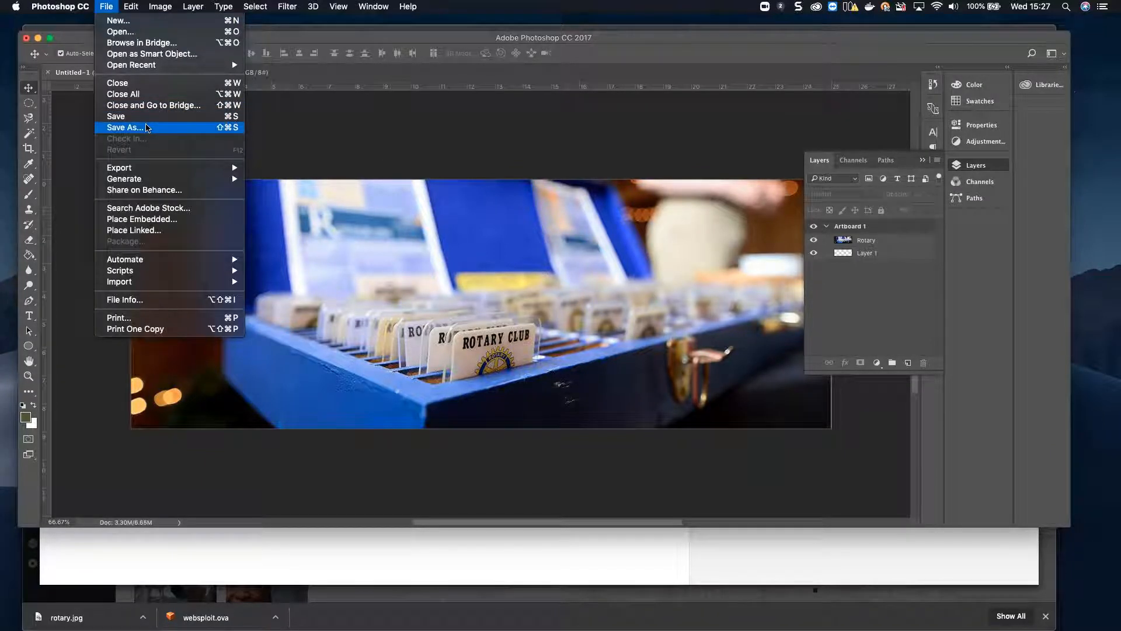
left_click(148, 127)
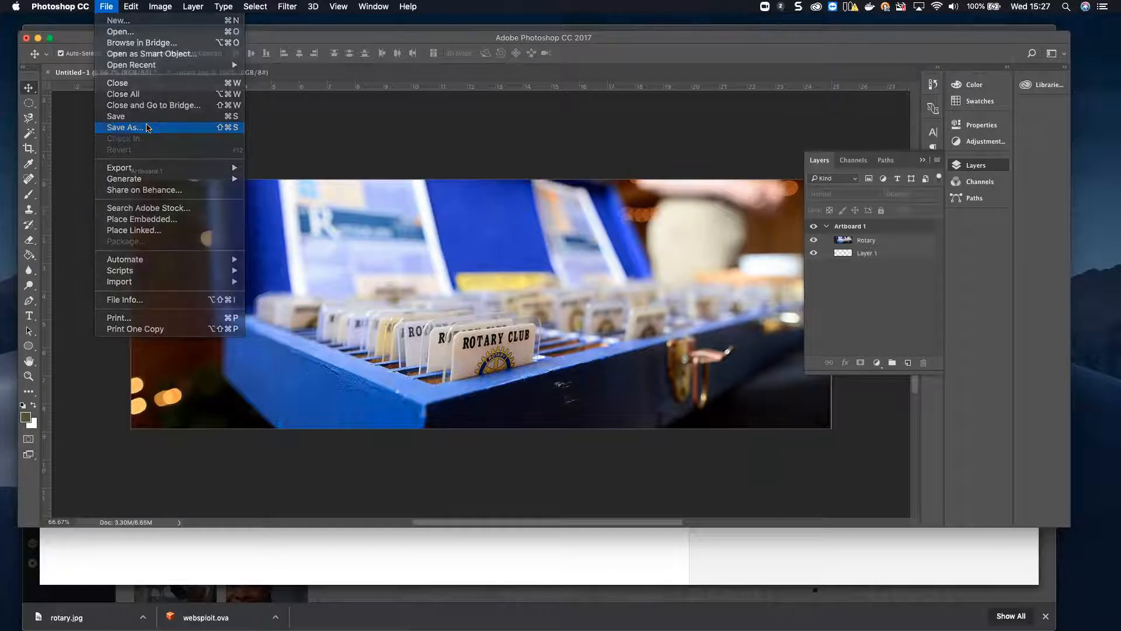
left_click(727, 588)
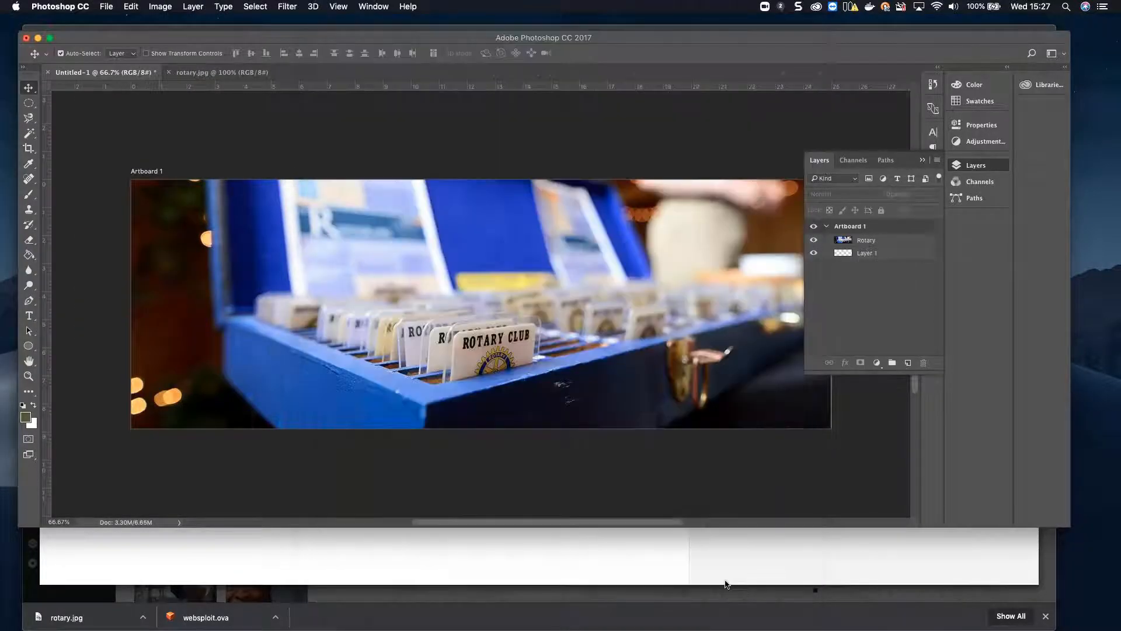
left_click(106, 7)
mouse_move(158, 169)
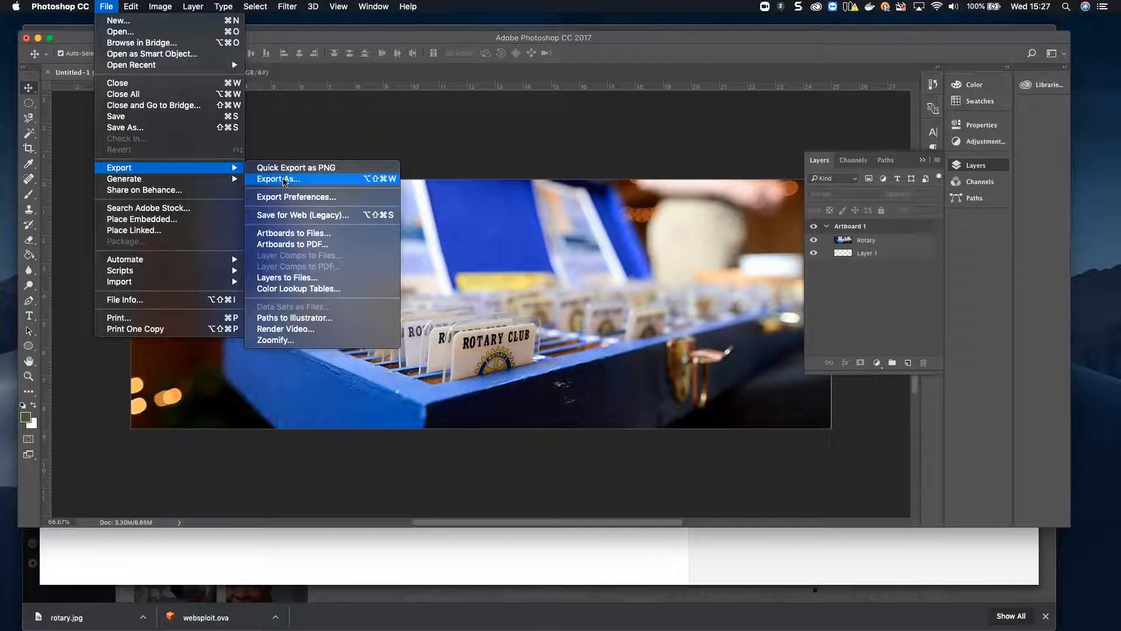
left_click(284, 180)
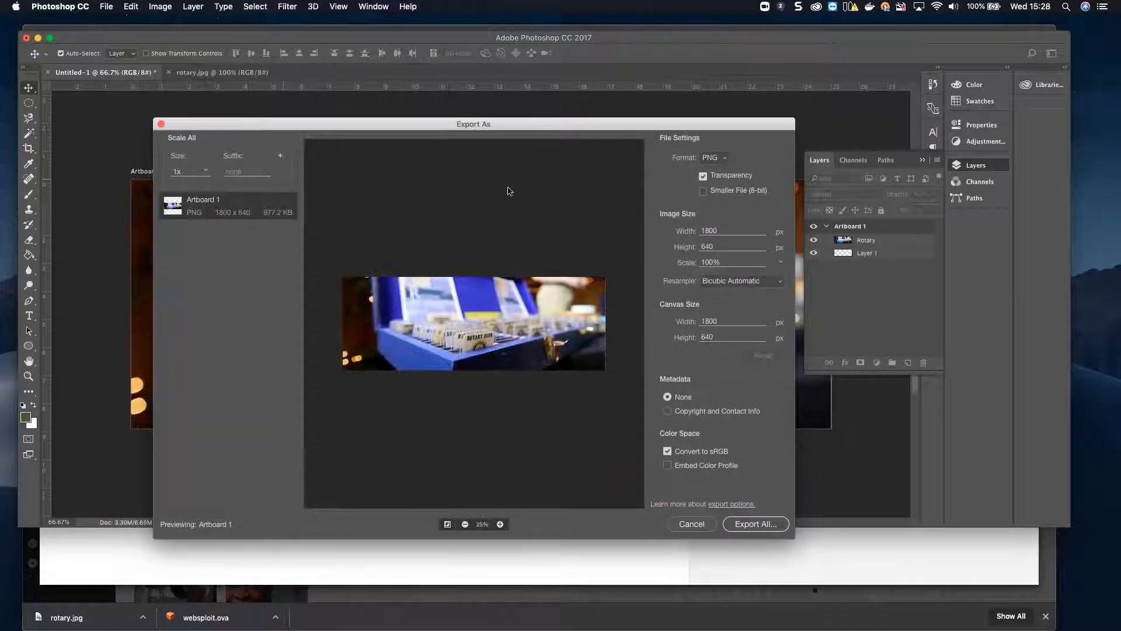
left_click(726, 158)
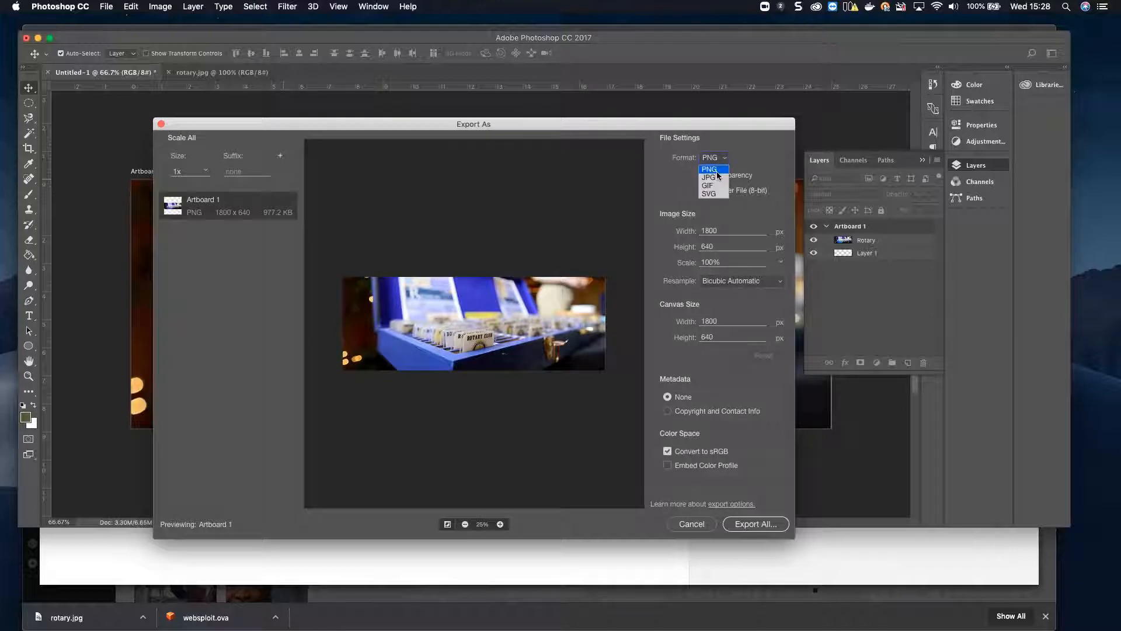
left_click(718, 177)
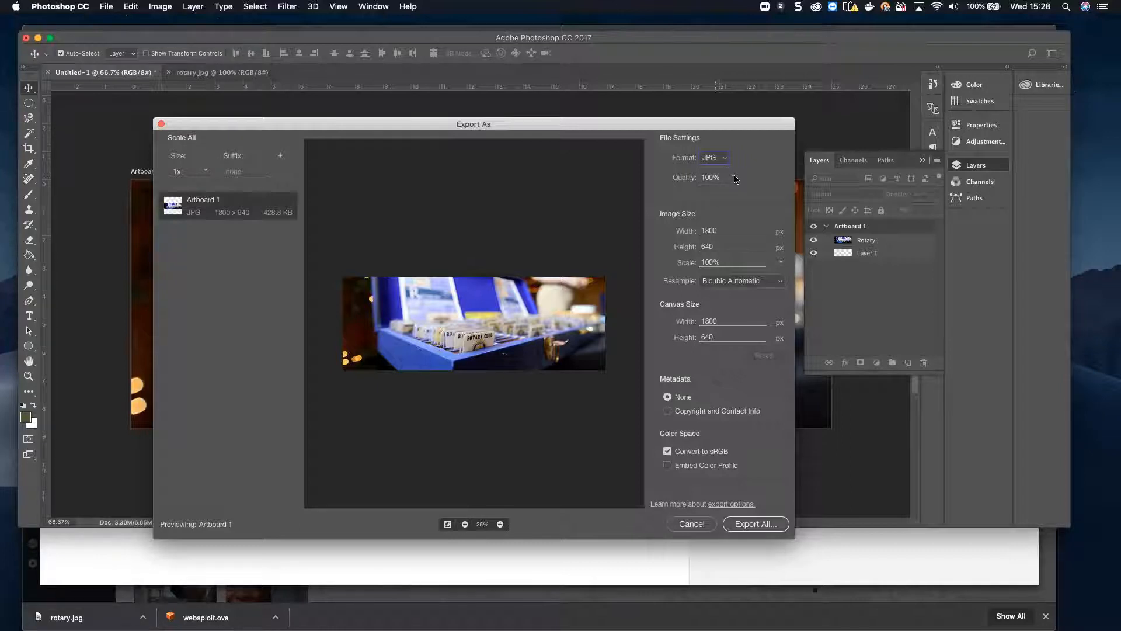
left_click(733, 177)
left_click_drag(743, 193, 729, 198)
Step: Export the artboard to the Desktop as rotary.jpg
left_click(753, 527)
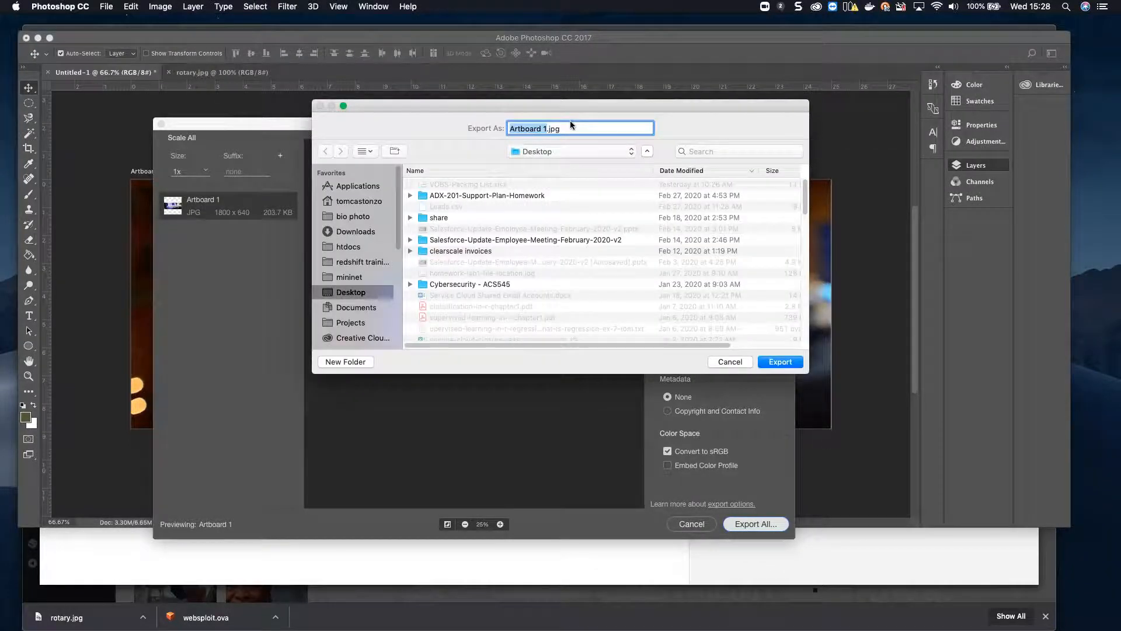
type("rotary")
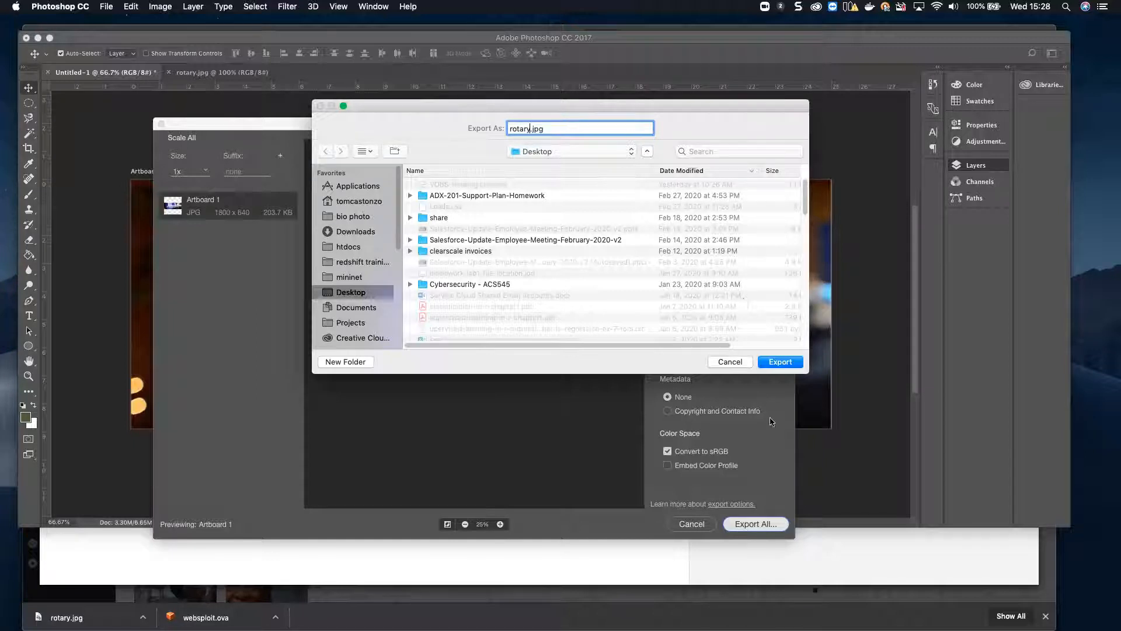
left_click(787, 363)
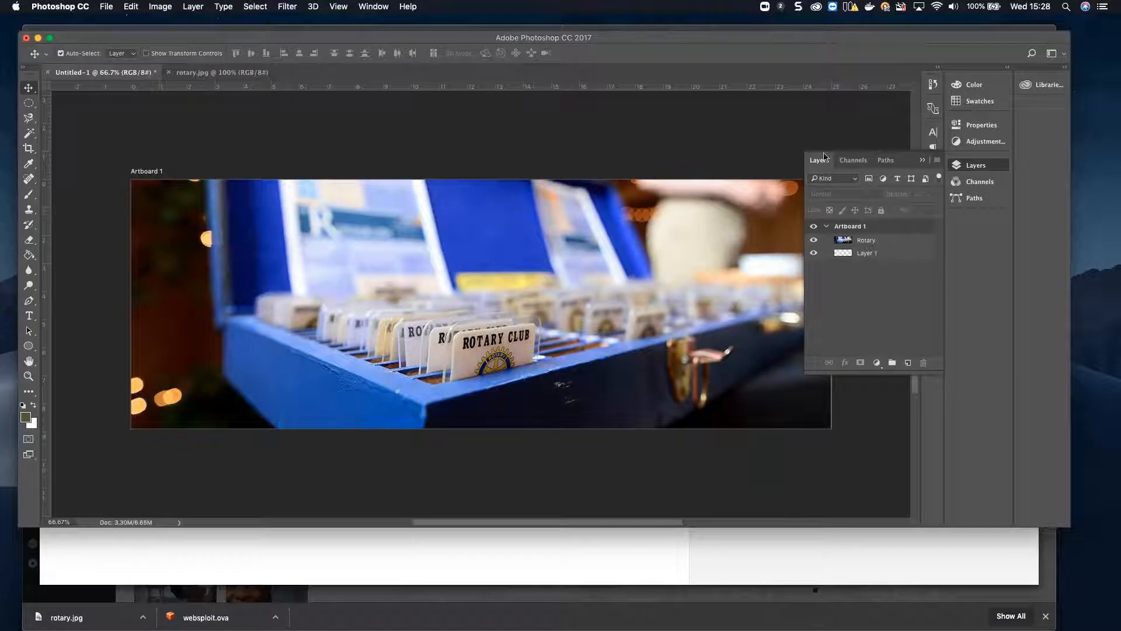
Step: Save As the layered banner named club-sites-header-images in Downloads, Photoshop format
left_click(105, 7)
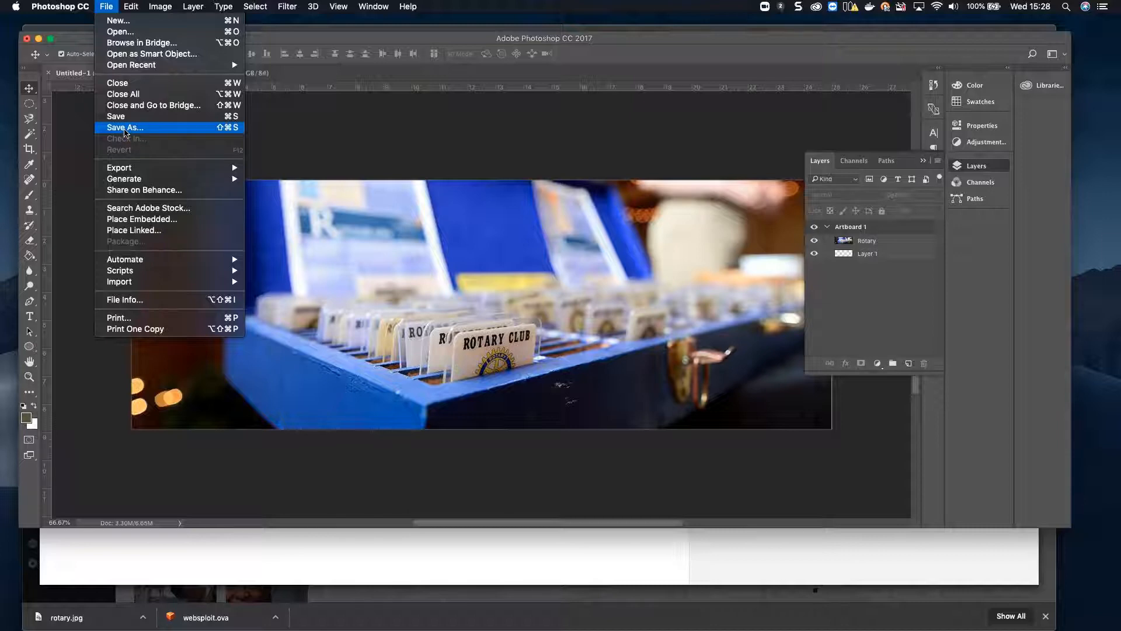
left_click(125, 130)
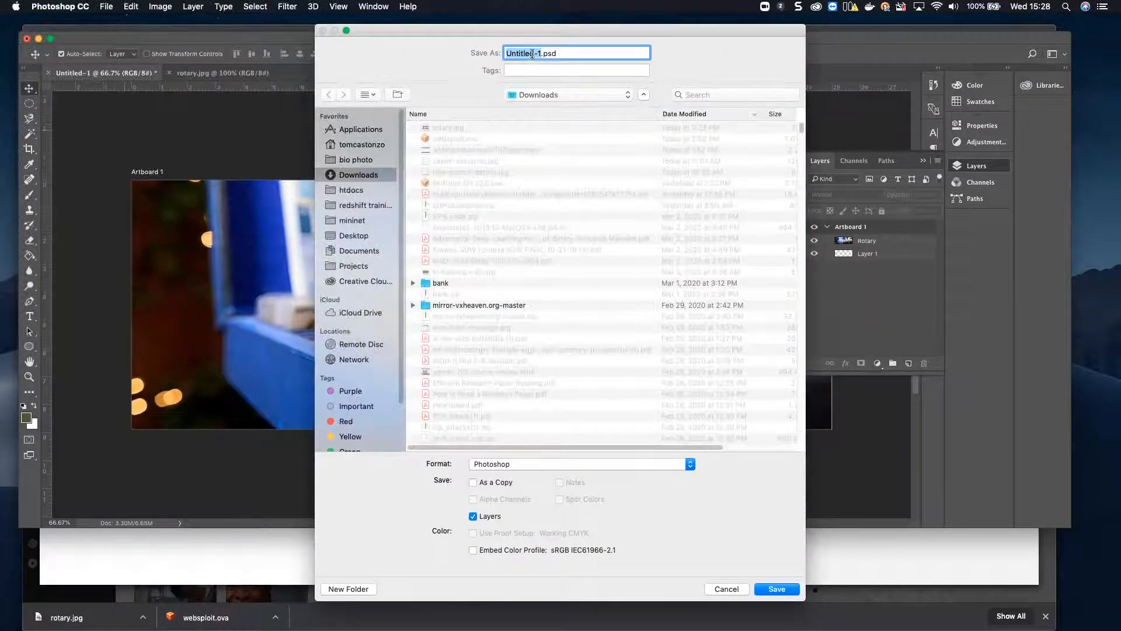
type("club-sites-header")
type("-images")
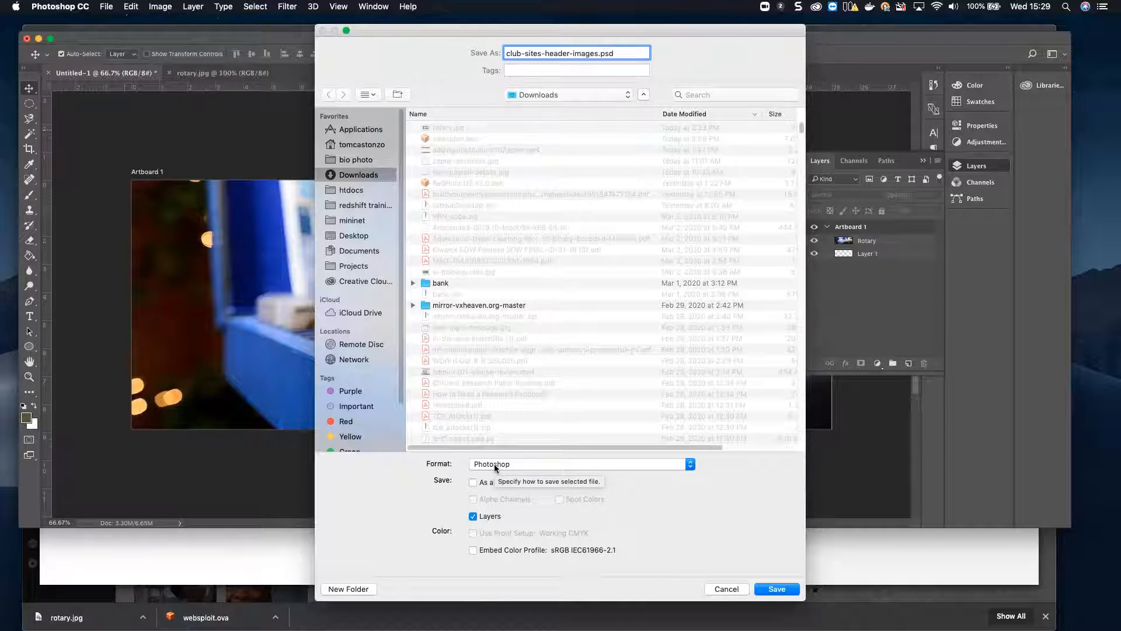
left_click(775, 590)
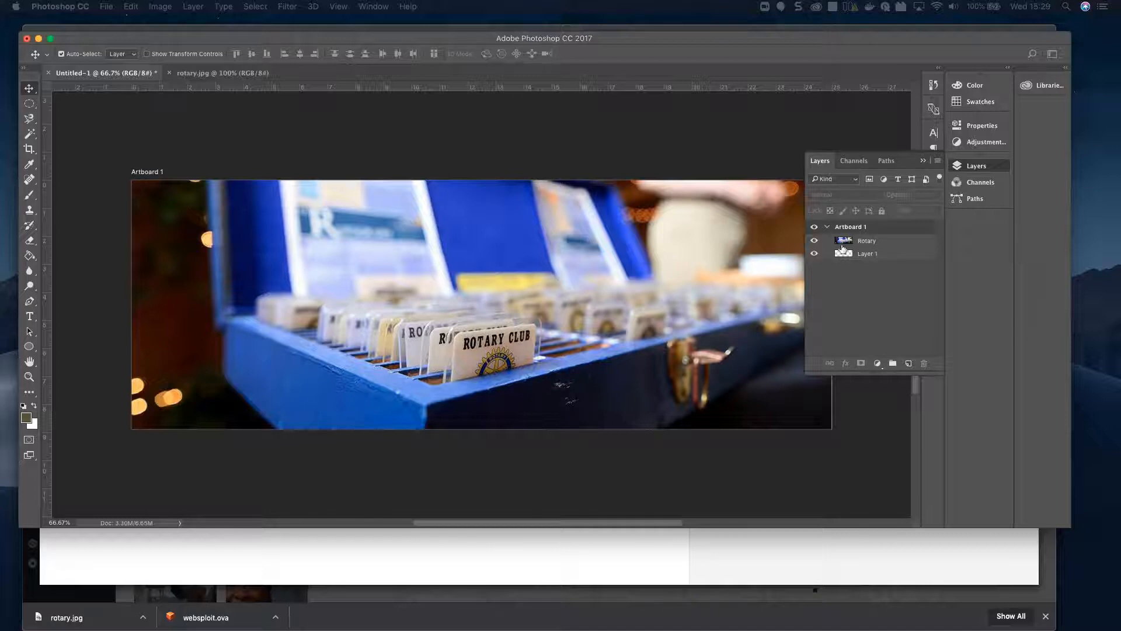
Step: Select Layer 1, hide and restore the Rotary layer, then hide Layer 1's white background
left_click(882, 256)
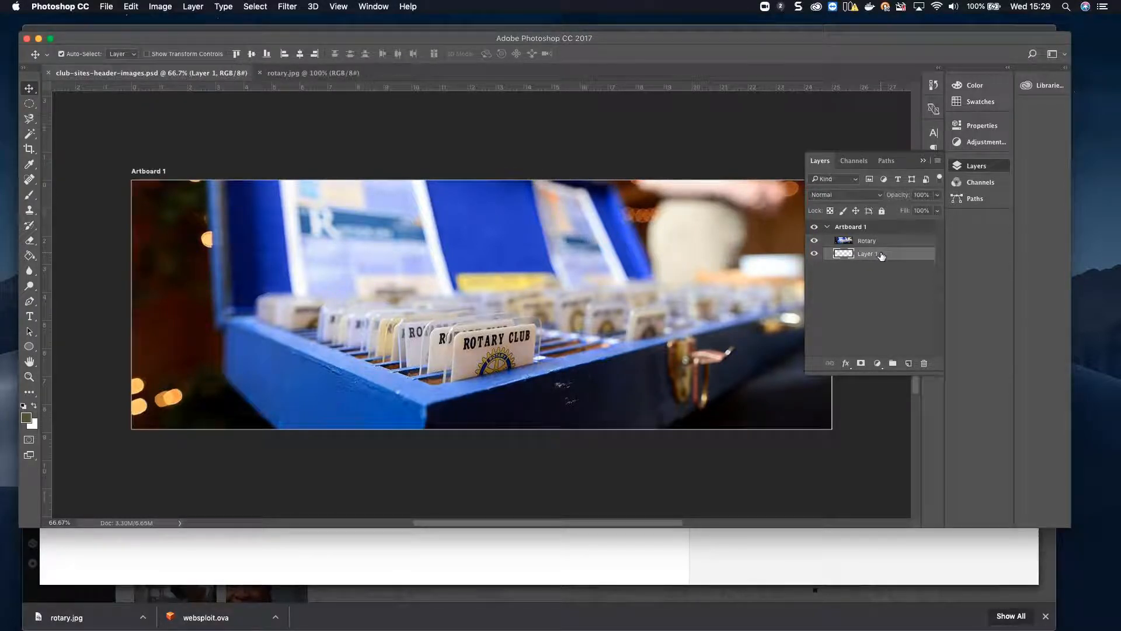
left_click(814, 240)
left_click(814, 241)
left_click(814, 253)
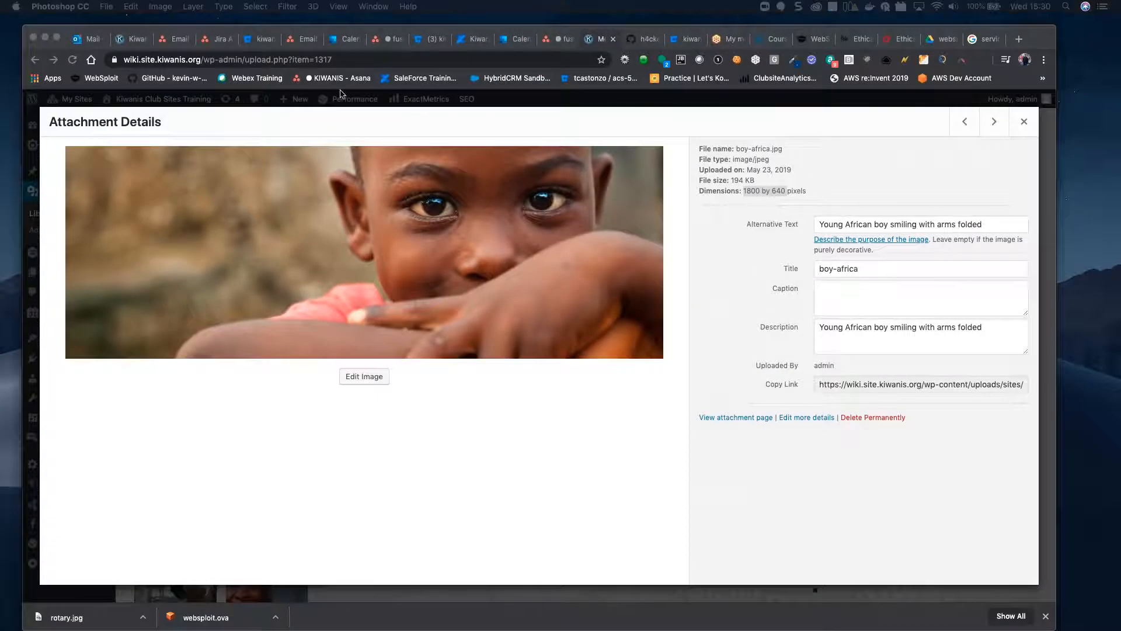
Step: Close the open image details panels to return to the Media Library grid
left_click(1025, 123)
left_click(1025, 122)
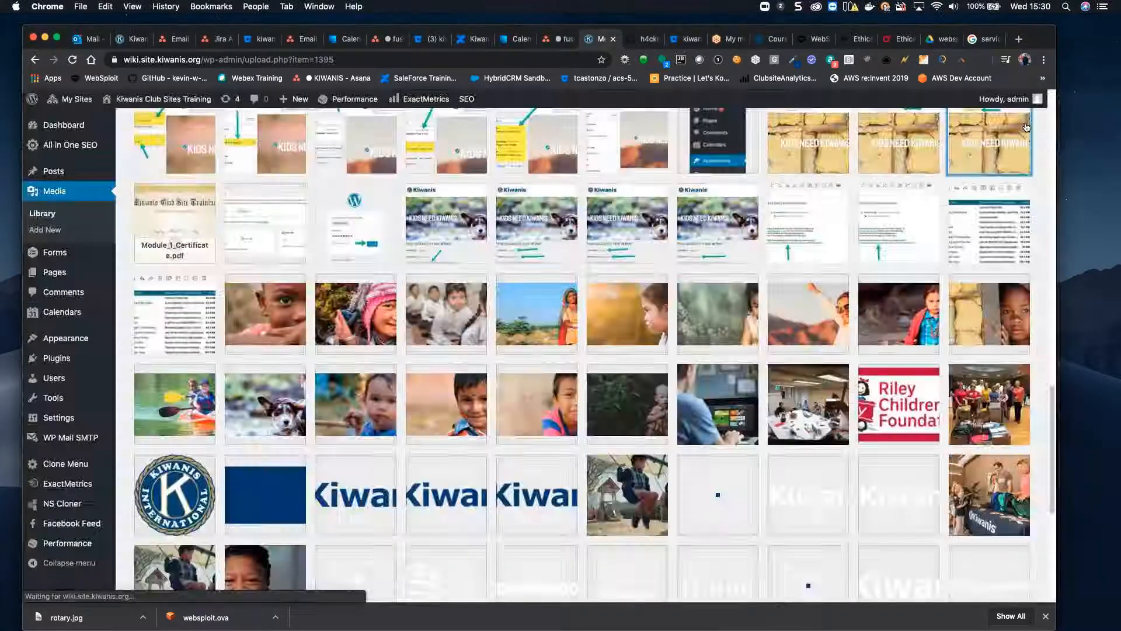
left_click(1025, 123)
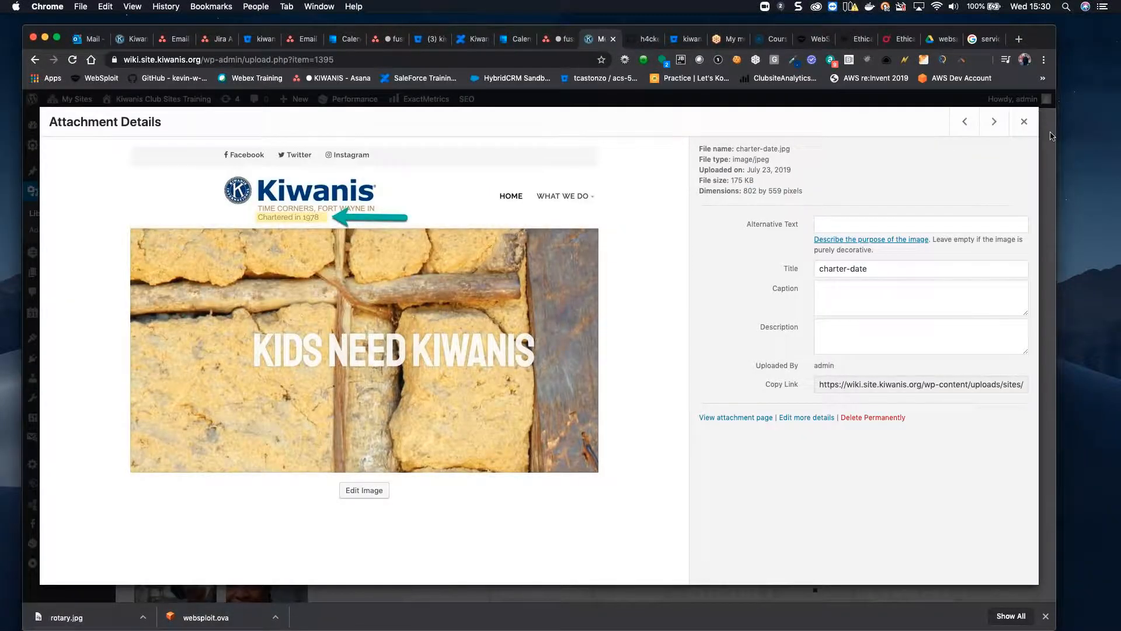
left_click(1025, 123)
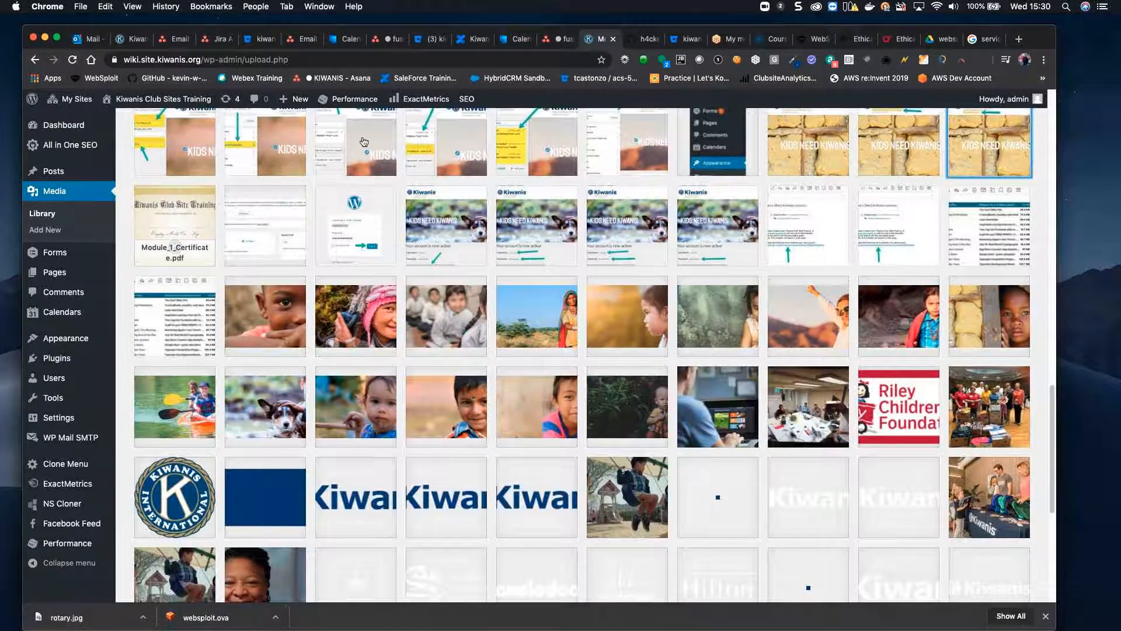
scroll(331, 206, "up", 15)
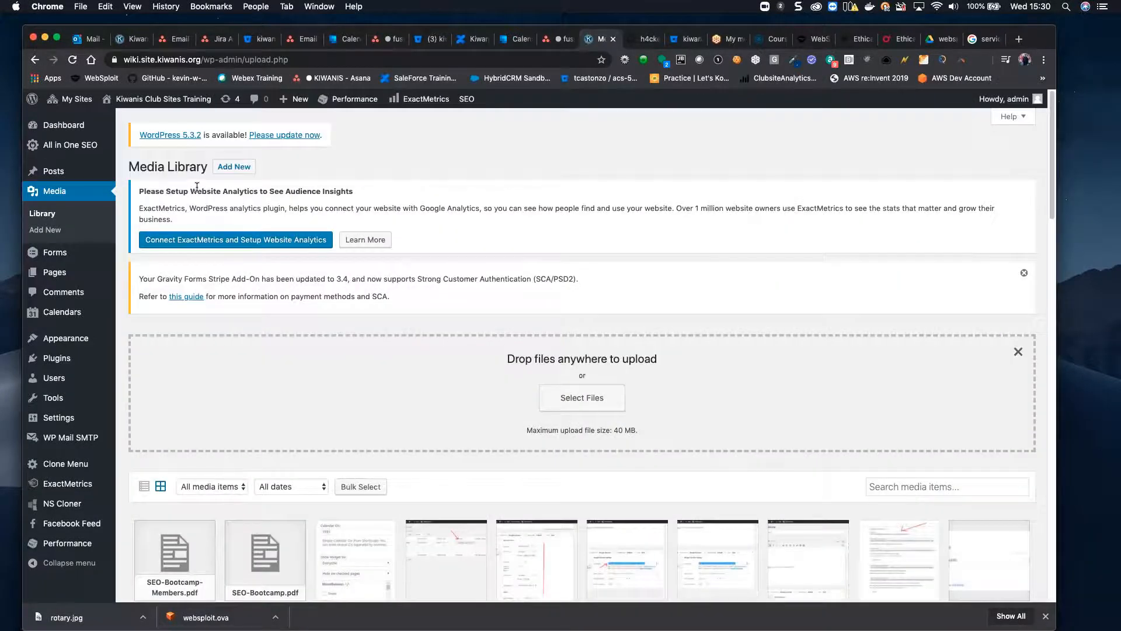
Step: Upload rotary.jpg from the Desktop into the Media Library
left_click(235, 167)
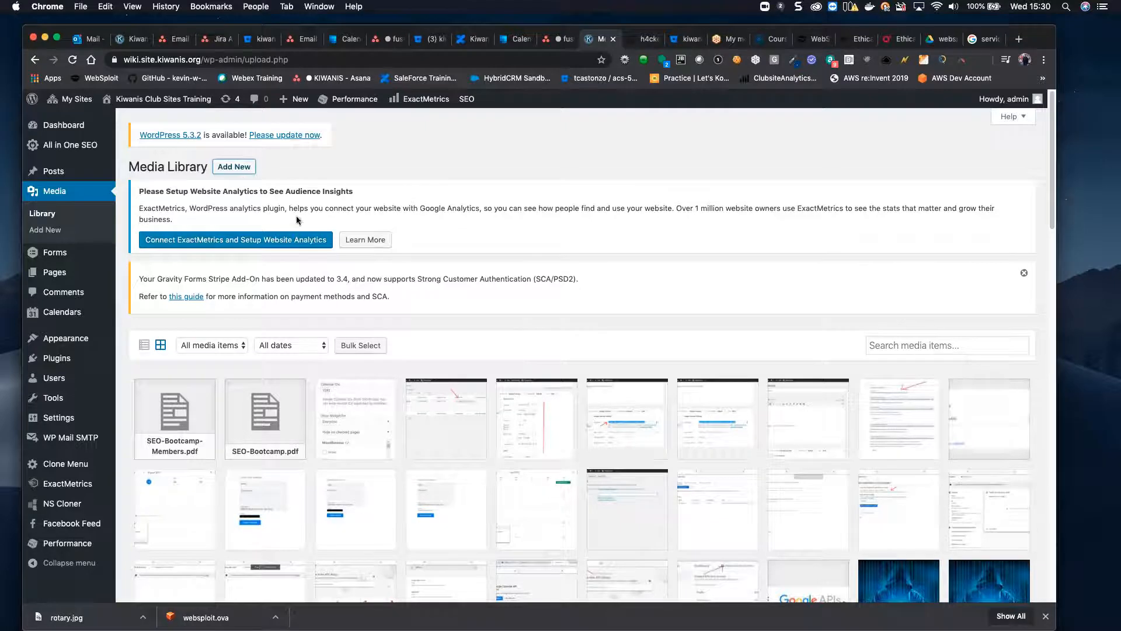
left_click(235, 167)
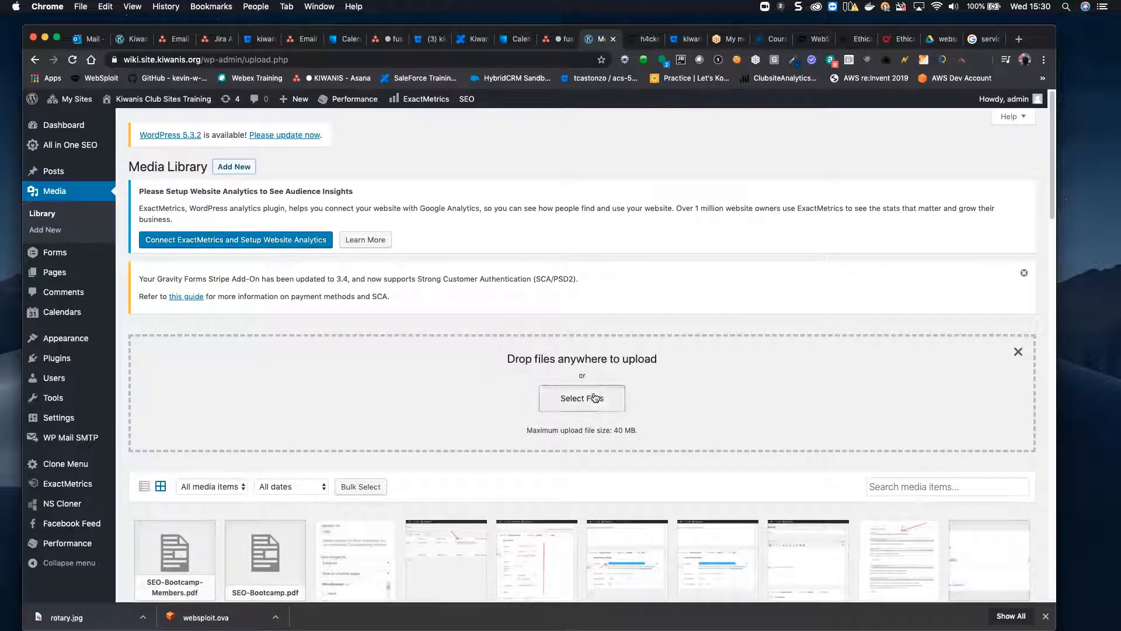
left_click(577, 397)
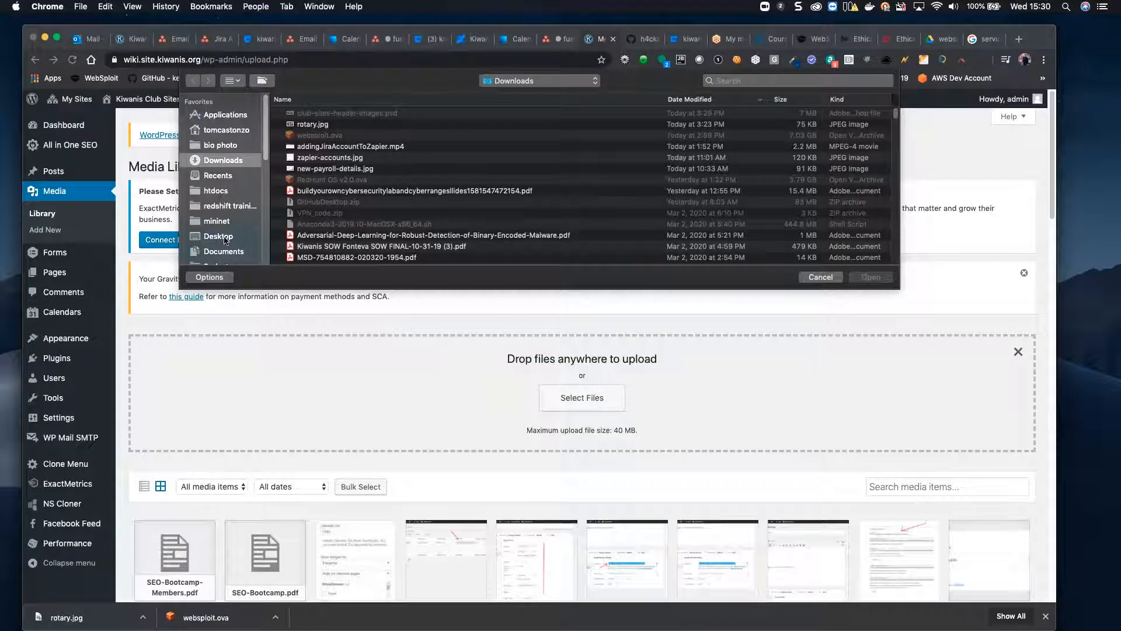
left_click(225, 237)
left_click(321, 114)
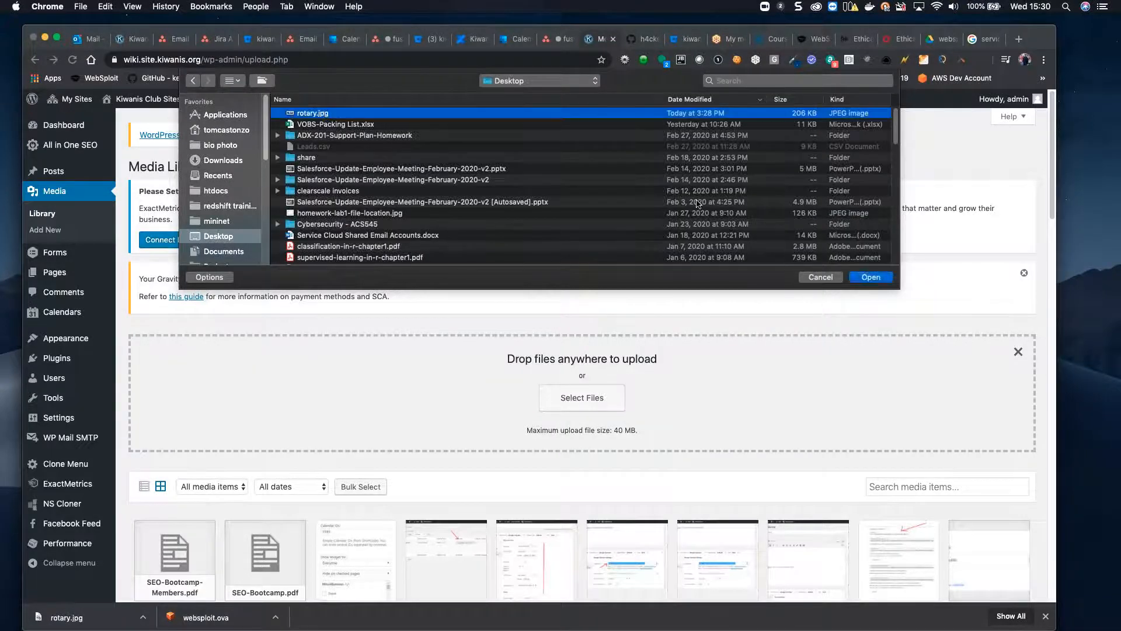
left_click(870, 277)
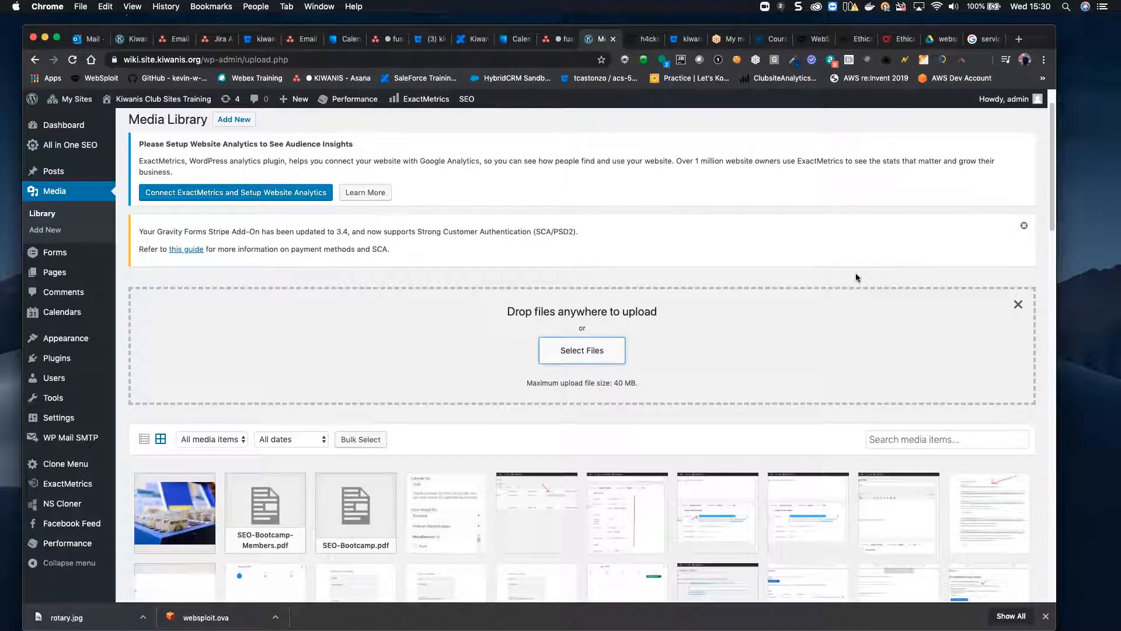
scroll(857, 277, "down", 3)
scroll(854, 278, "up", 3)
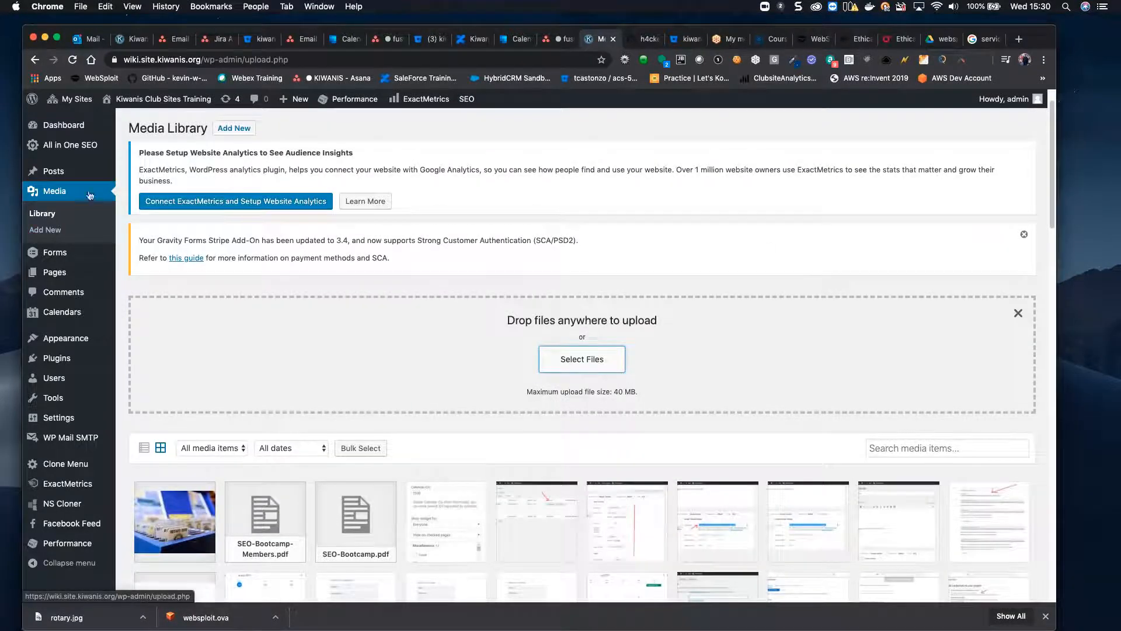
Step: In the Customizer's Header Image settings, add a new header using rotary.jpg from the Media Library
mouse_move(75, 344)
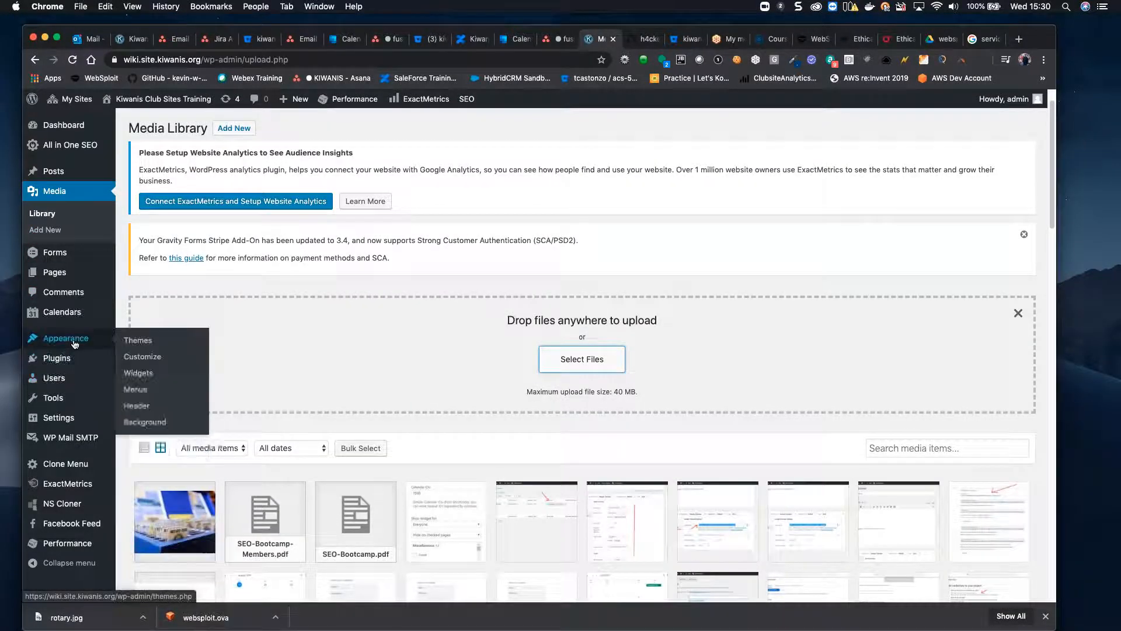
left_click(148, 360)
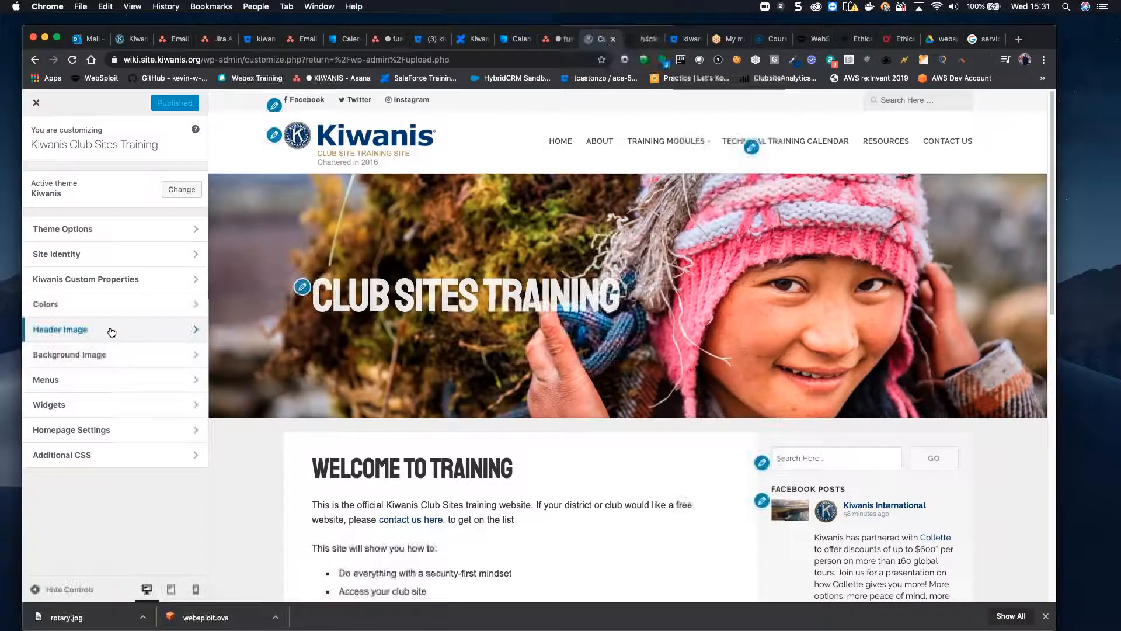
left_click(111, 331)
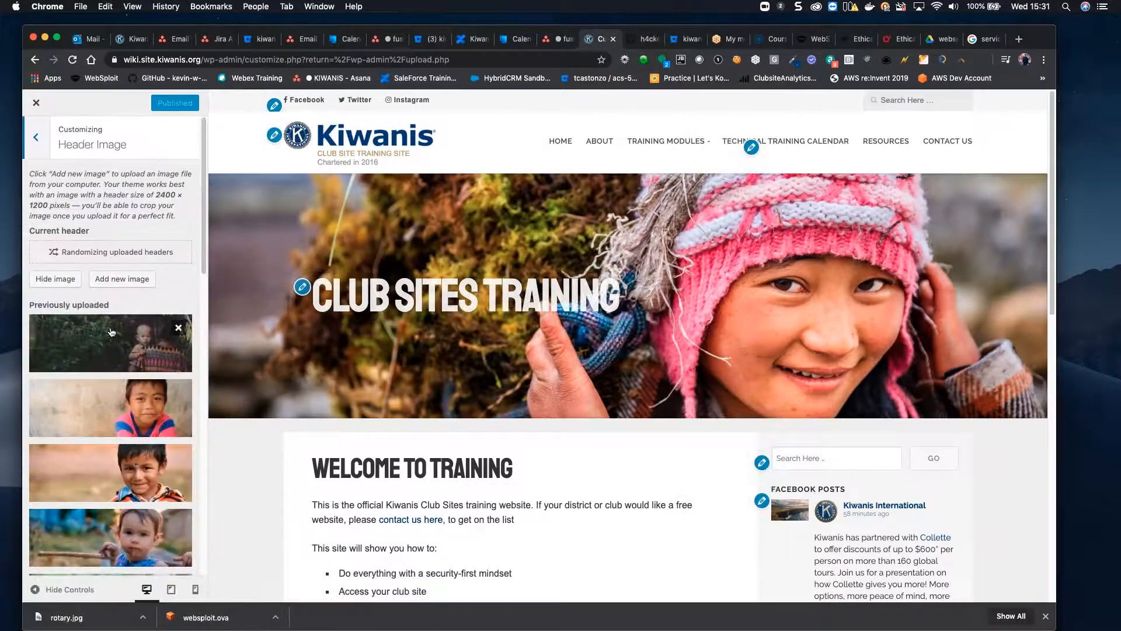
left_click(117, 279)
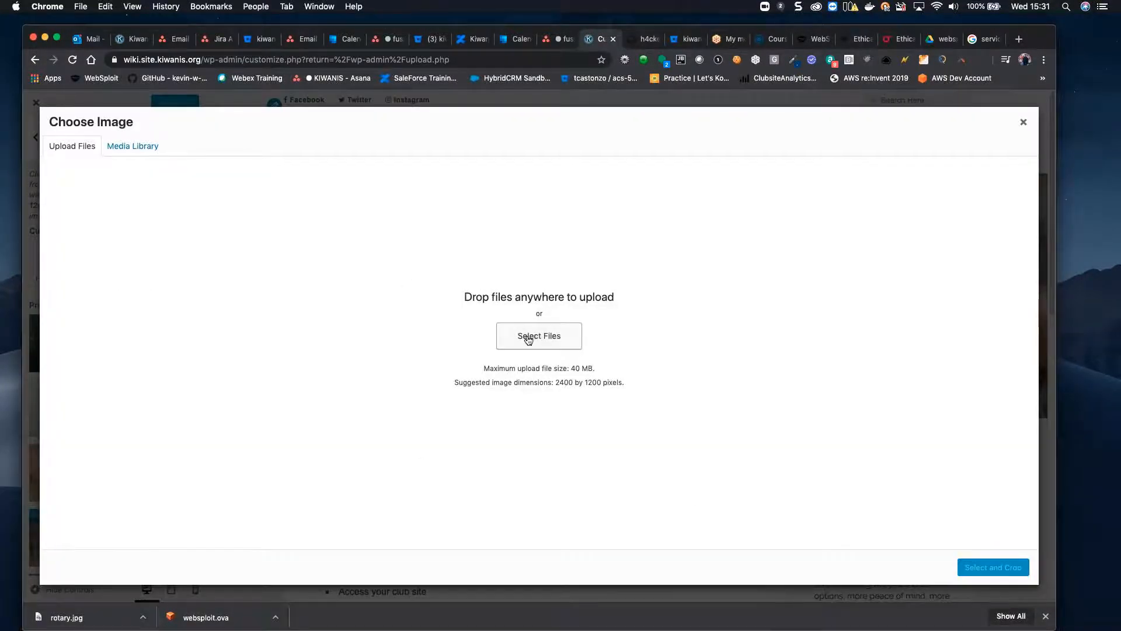
left_click(138, 147)
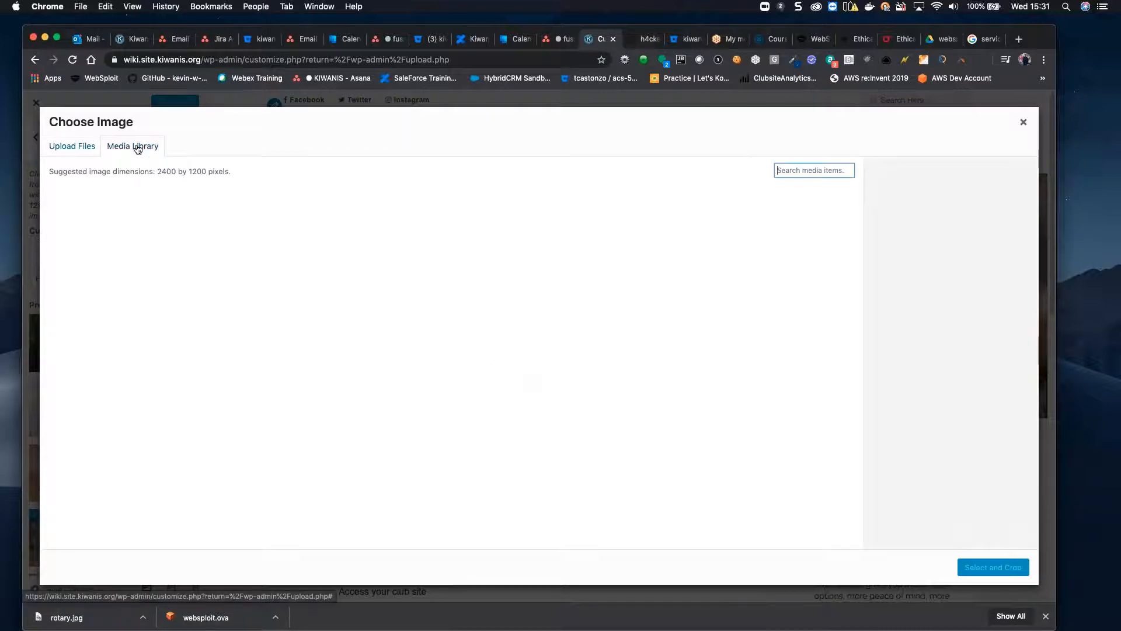
left_click(110, 218)
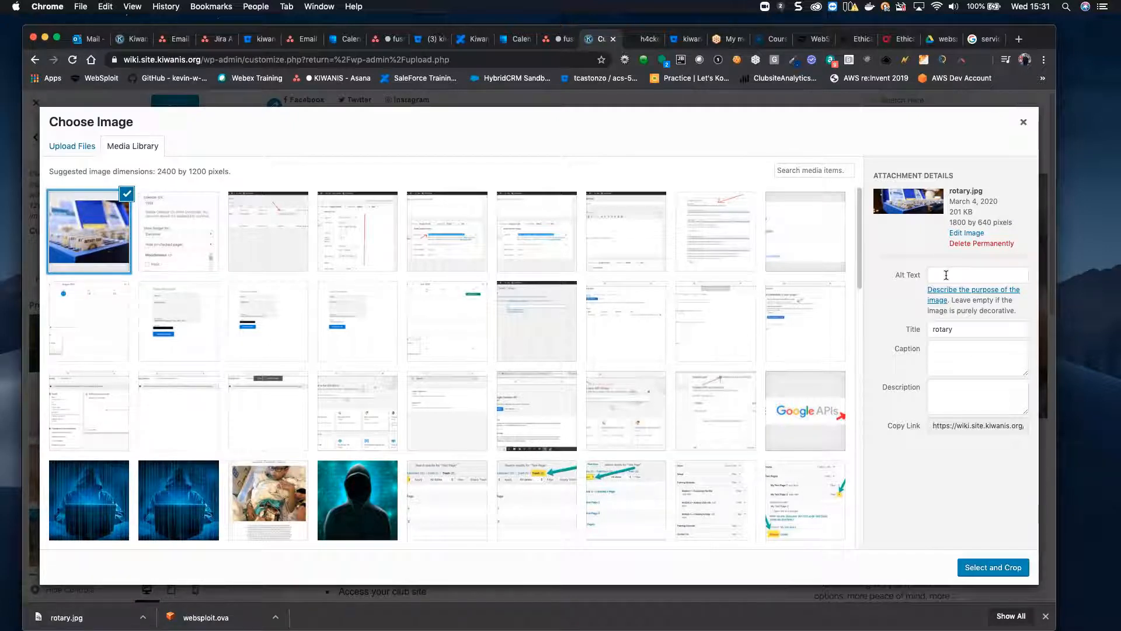
Step: Enter the alt text 'Blue box with Rotary name badges', capitalising Rotary
left_click(947, 274)
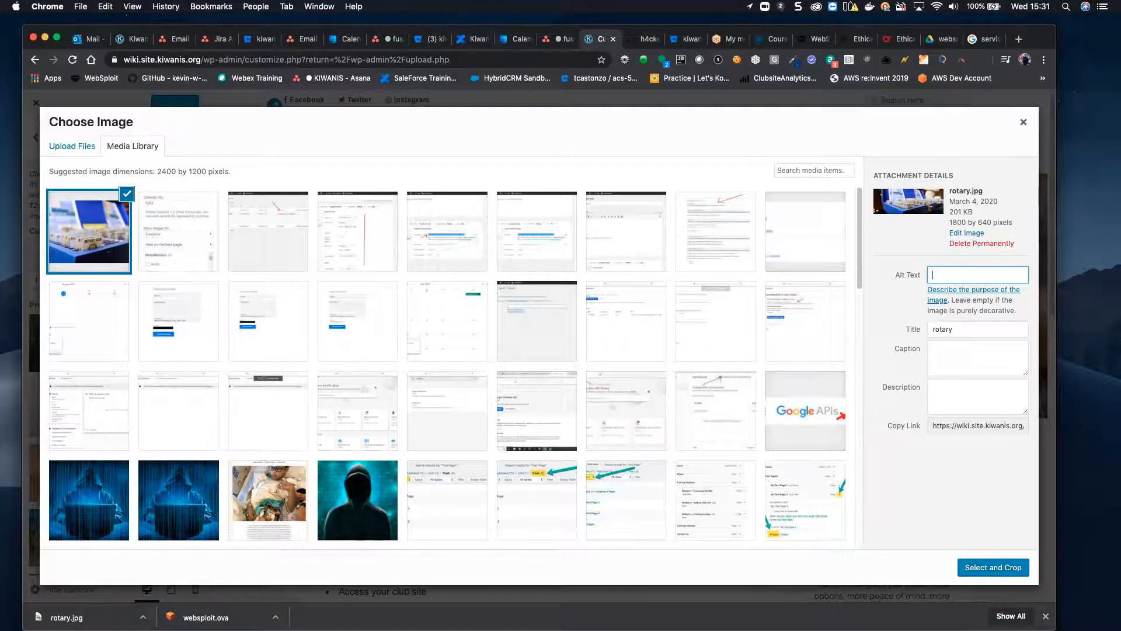
type("l")
type("ue ")
type("bo")
type("x with rotary ")
type("name ba")
type("dges")
triple_click(933, 276)
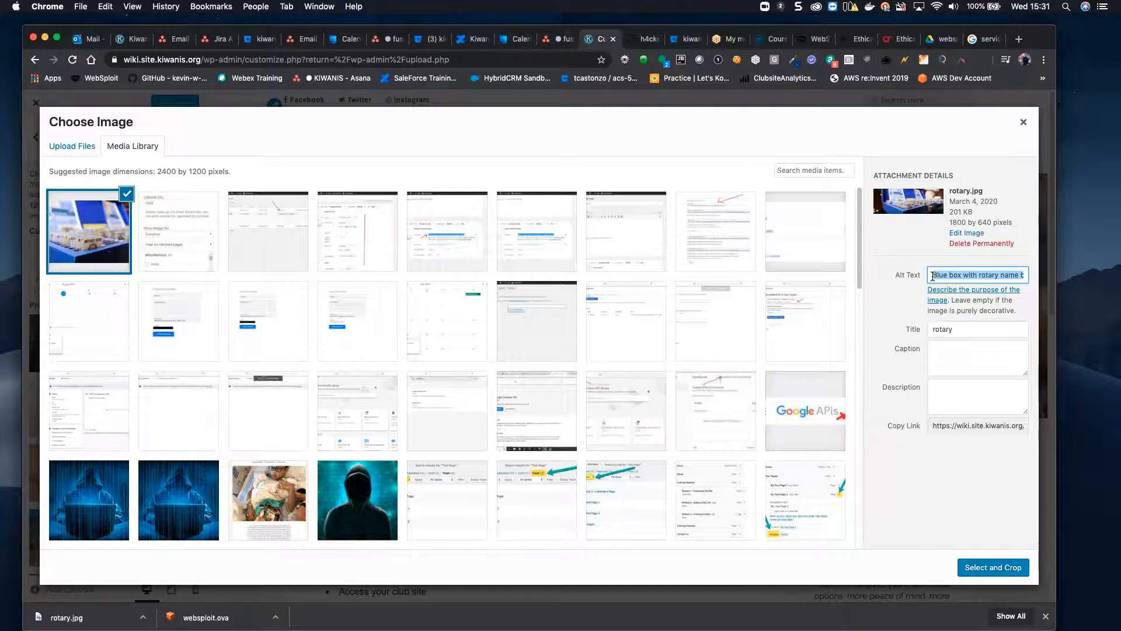
left_click(980, 275)
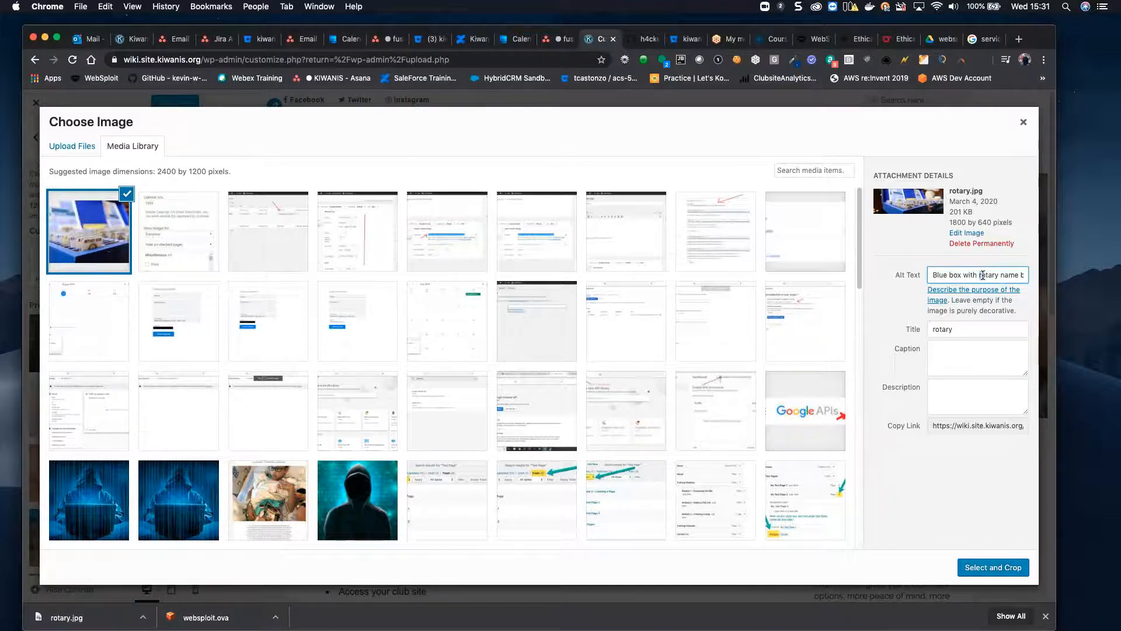
key("Delete")
type("R")
double_click(984, 275)
triple_click(984, 274)
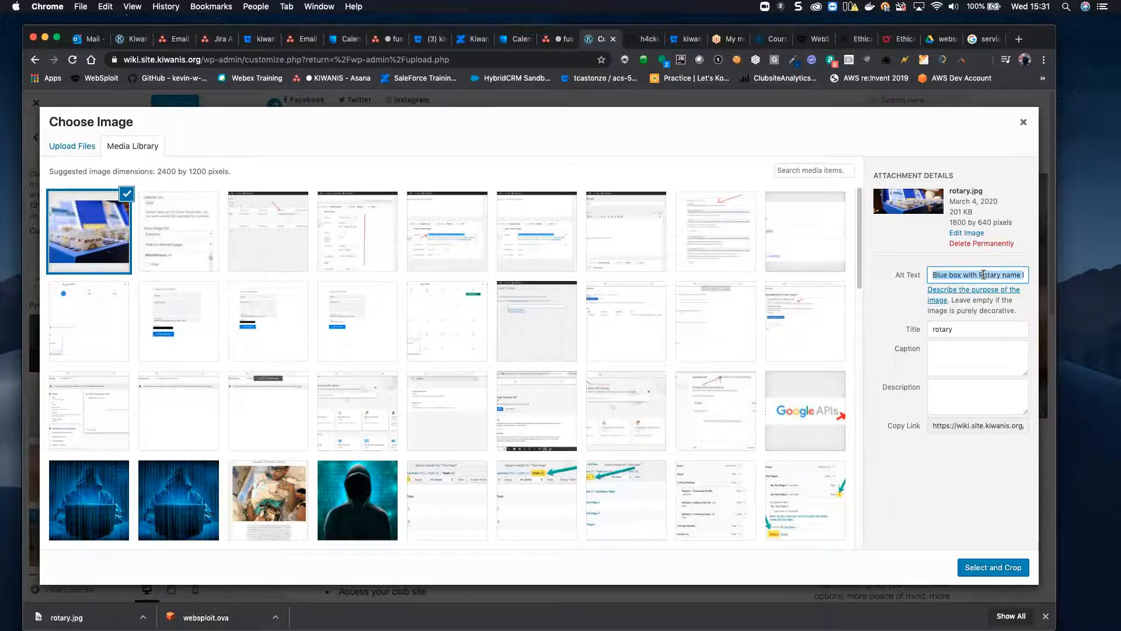
Step: Paste the same text as the description and set the image as header without cropping
left_click(960, 396)
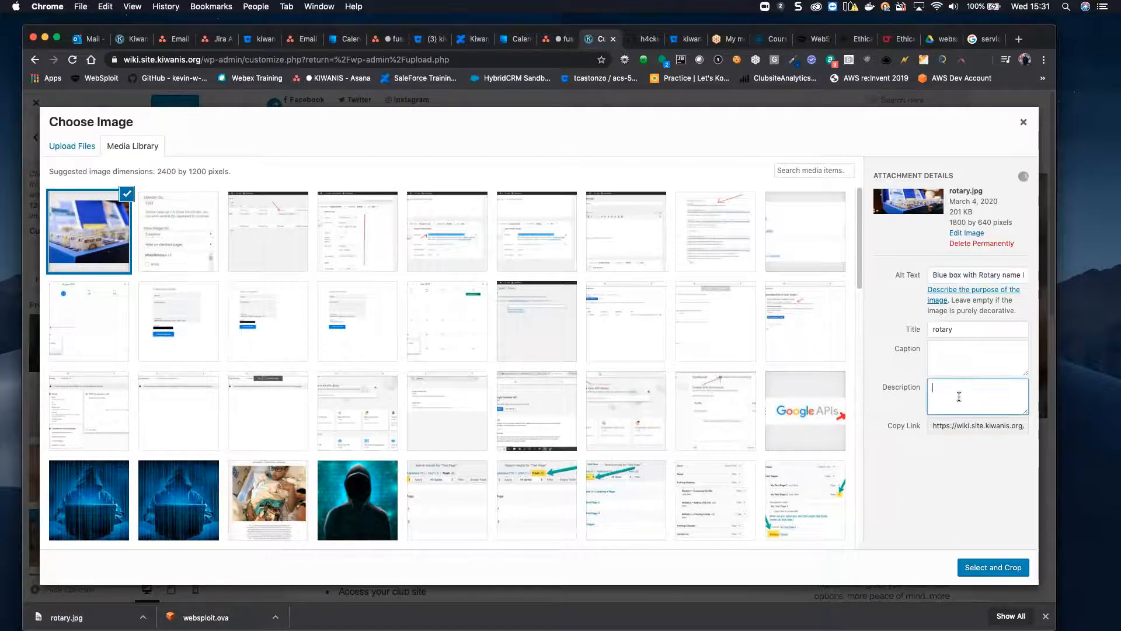
type("Blue box with Rotary name badges")
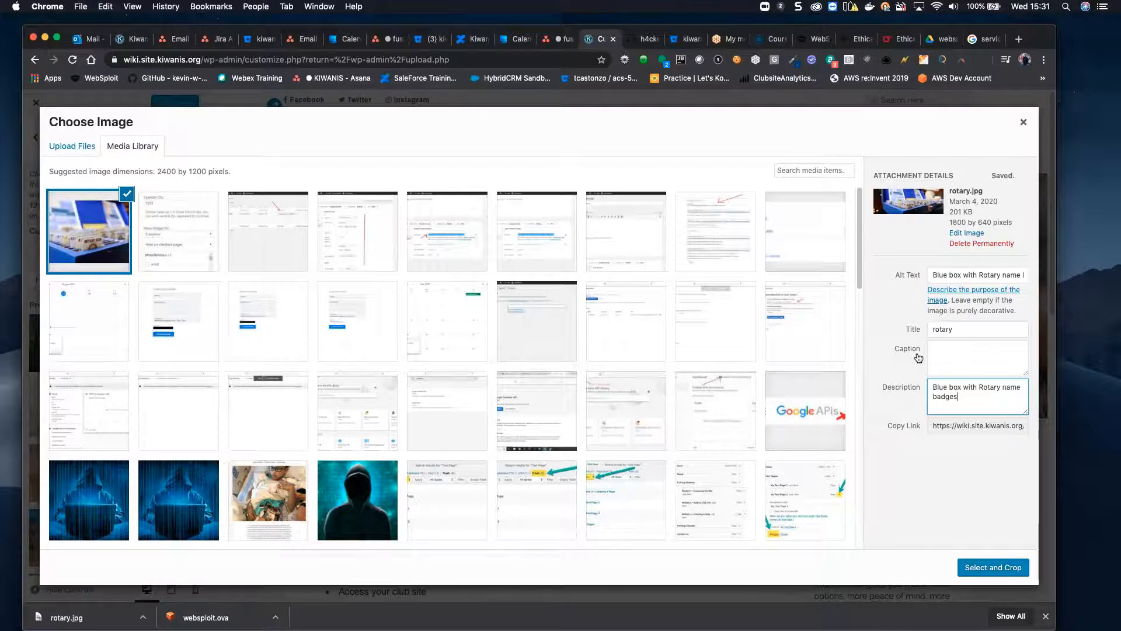
left_click(996, 569)
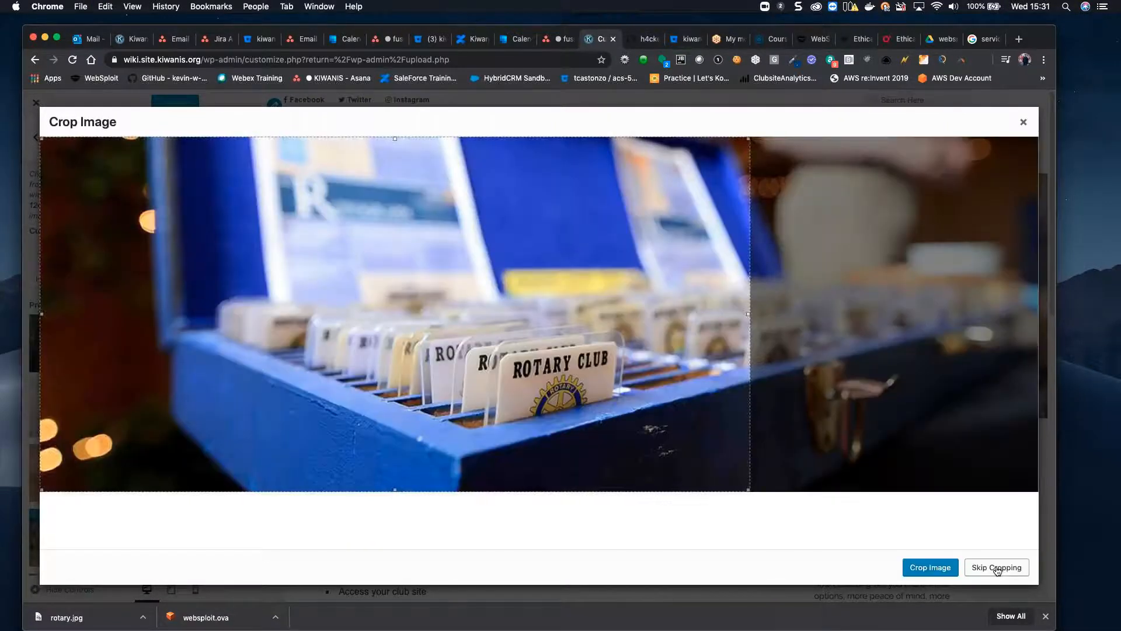
left_click(997, 569)
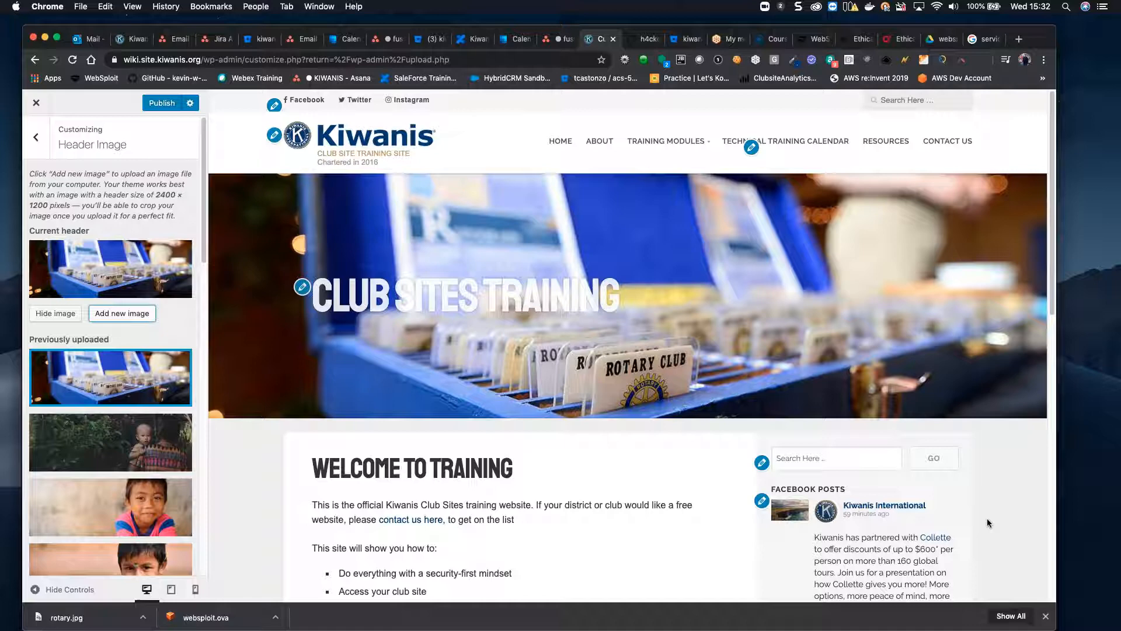
Step: Remove the rotary image from uploaded headers and switch to randomized uploaded headers
mouse_move(130, 369)
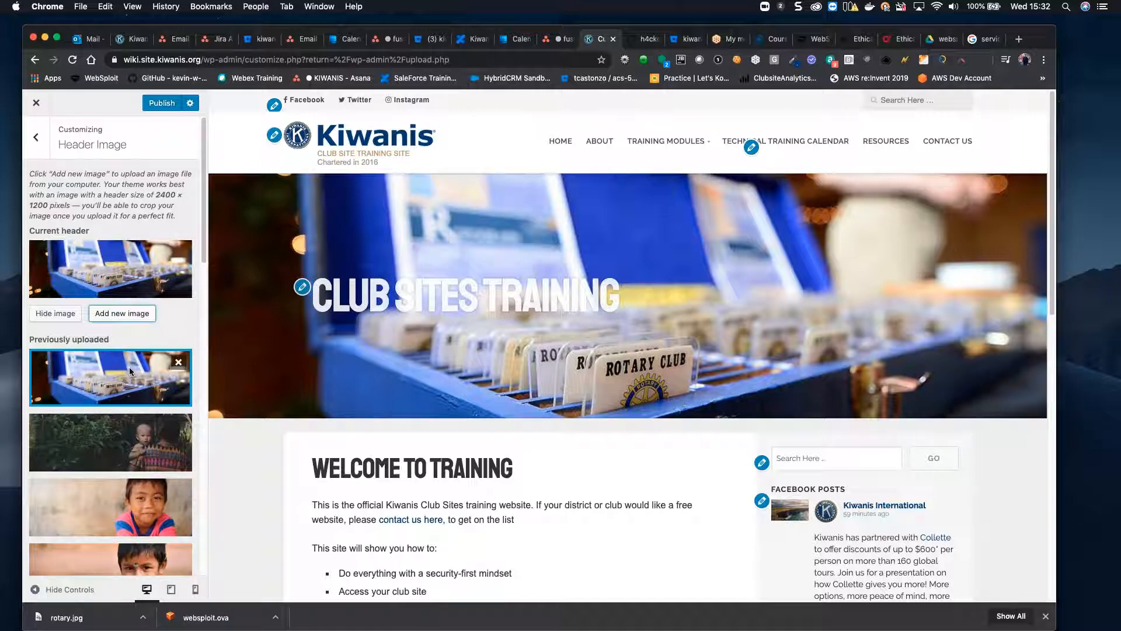
left_click(179, 363)
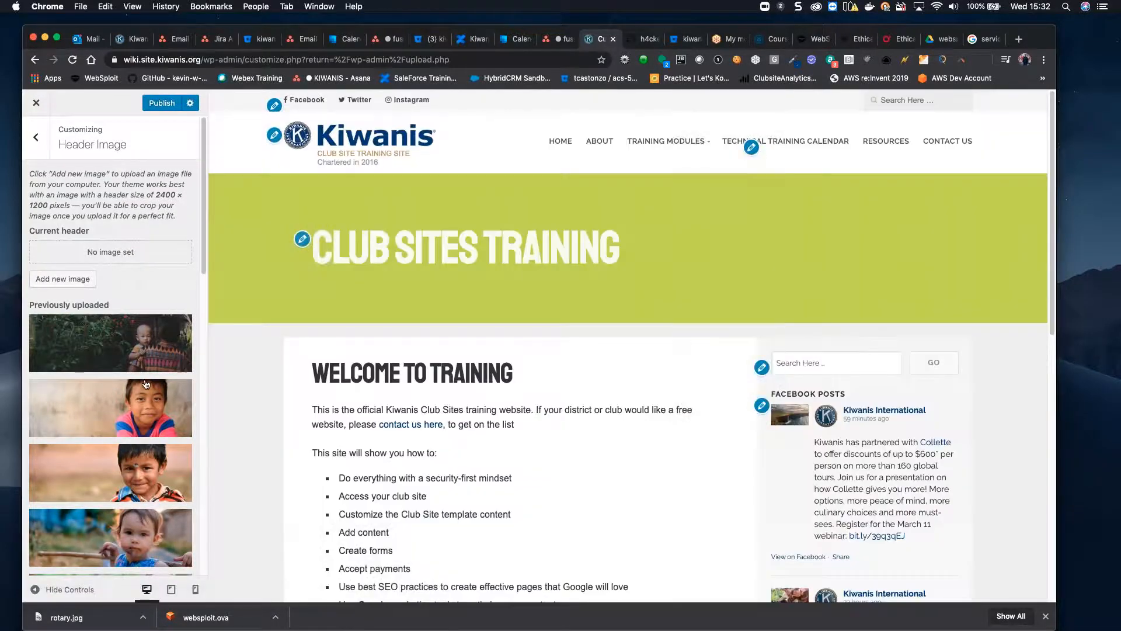
scroll(141, 375, "down", 10)
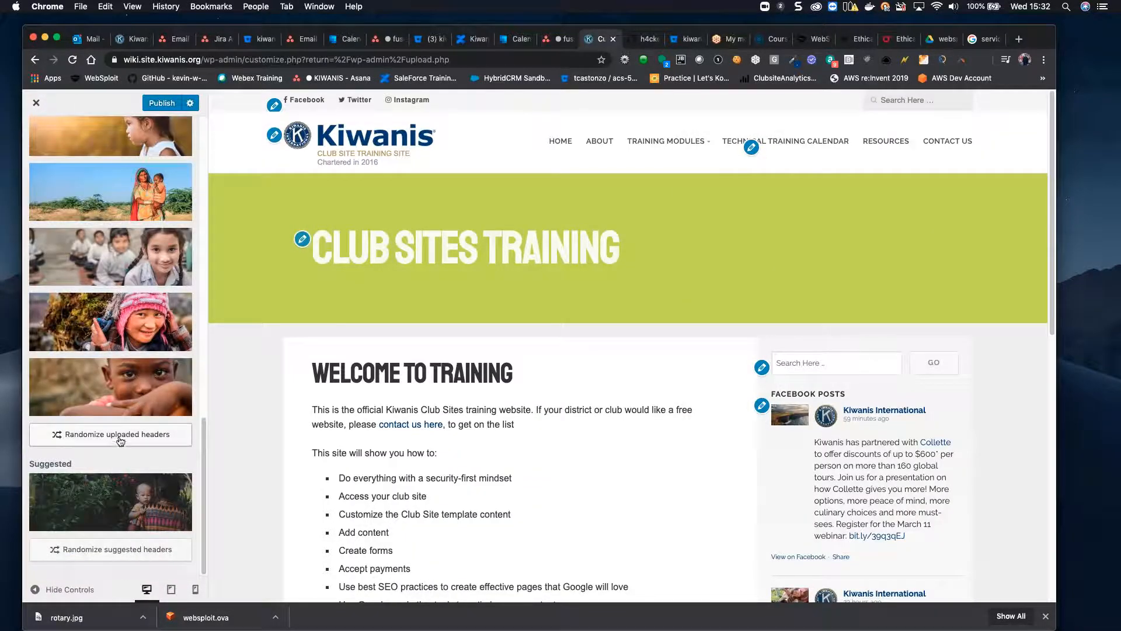
left_click(125, 434)
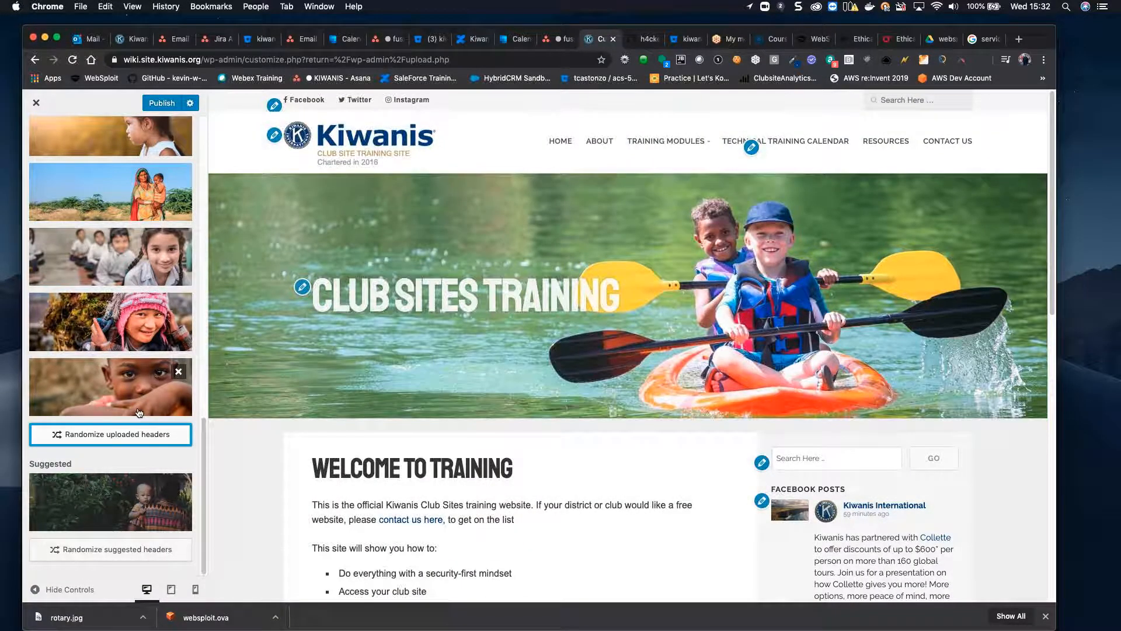
scroll(139, 413, "up", 2)
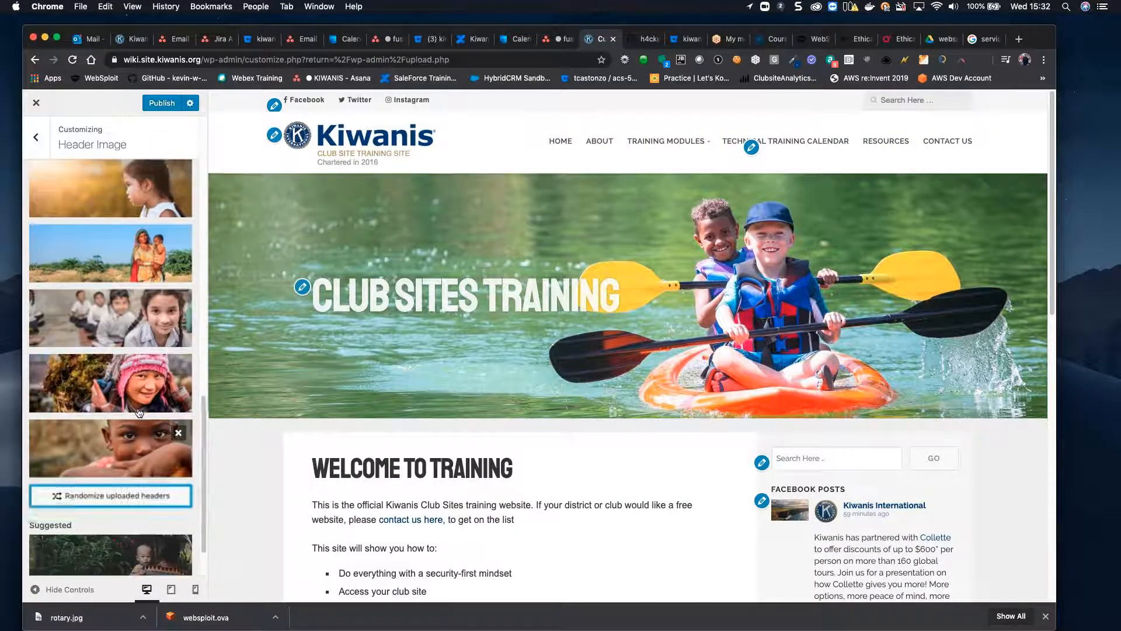
scroll(139, 413, "down", 2)
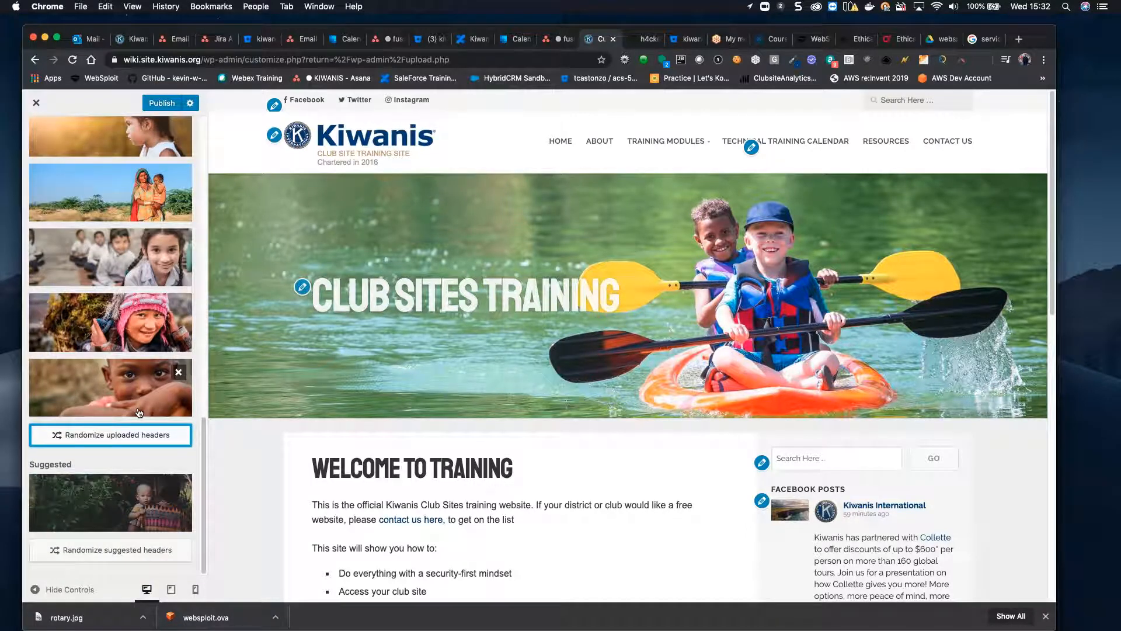
Step: Use the suggested photo of a baby among greenery as the header
left_click(155, 500)
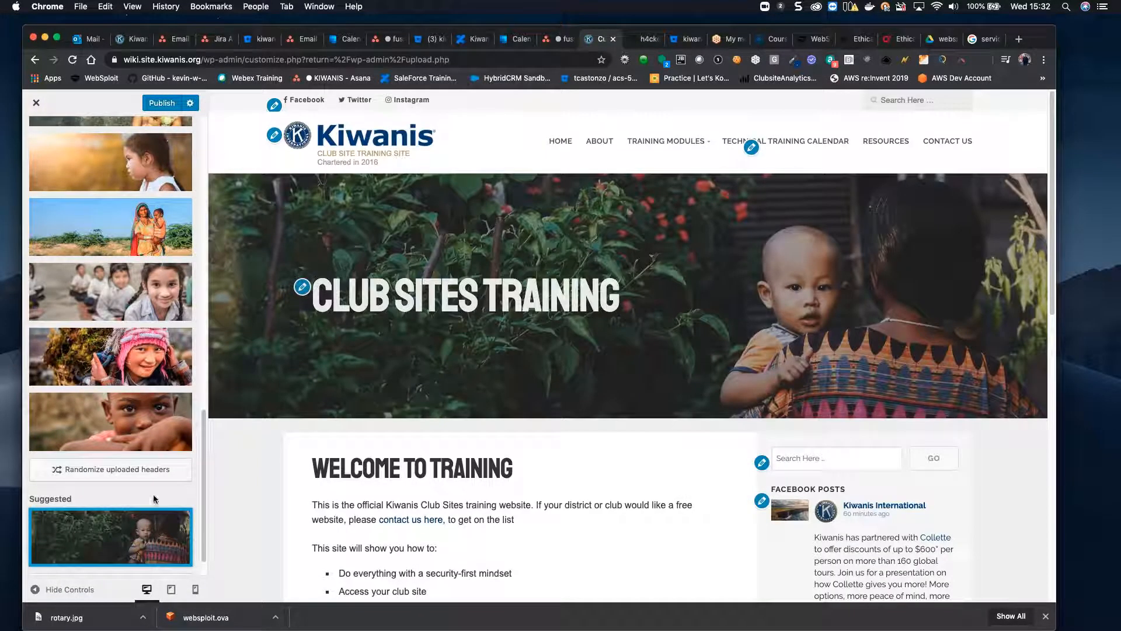
scroll(153, 495, "down", 2)
scroll(154, 498, "up", 10)
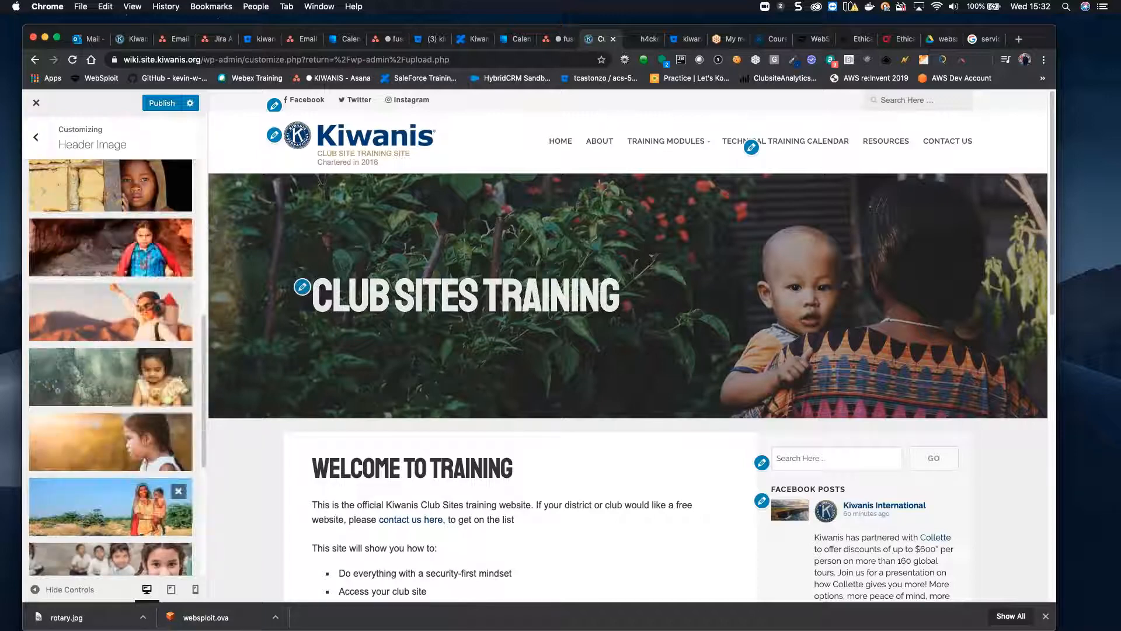
scroll(155, 498, "down", 10)
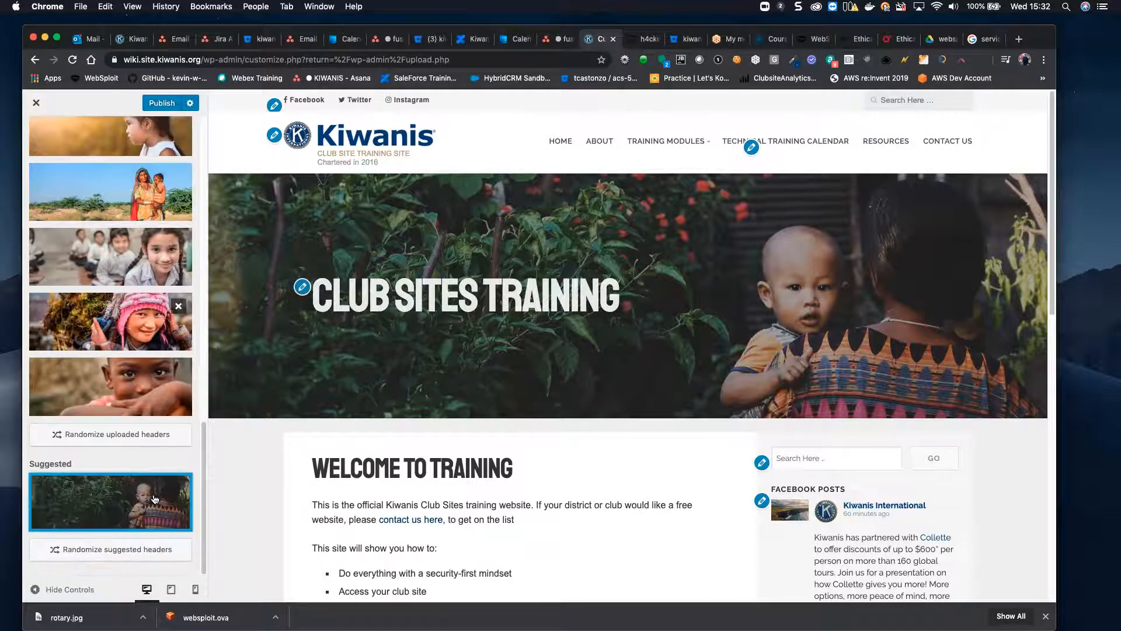
Step: Set the child close-up photo as header, publish the change, and close the Customizer
left_click(146, 385)
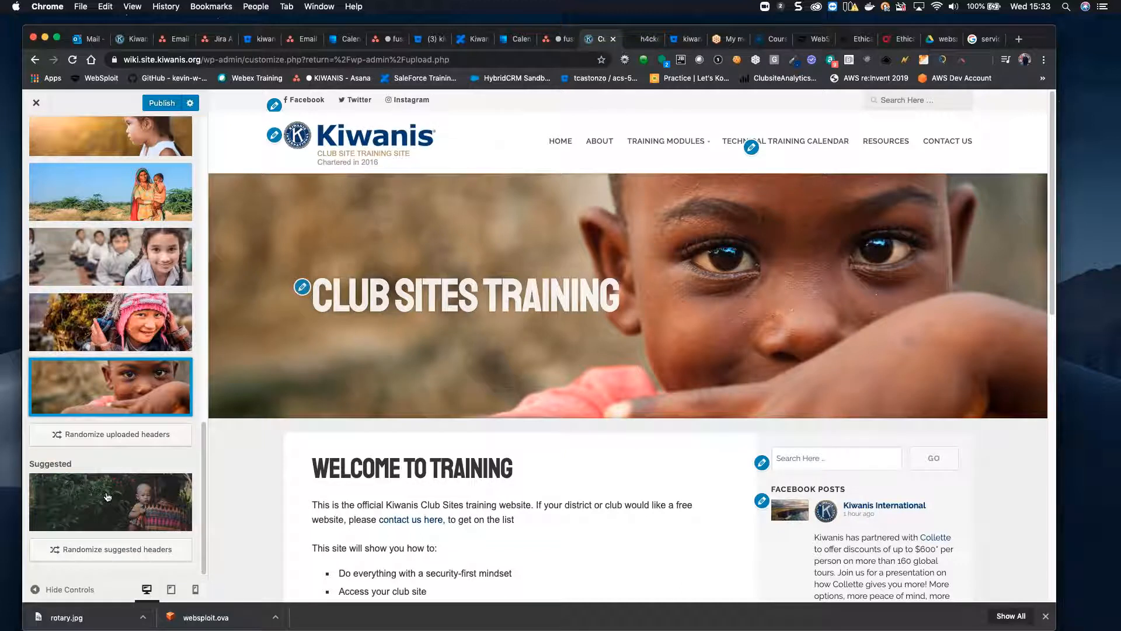
mouse_move(132, 370)
left_click(159, 104)
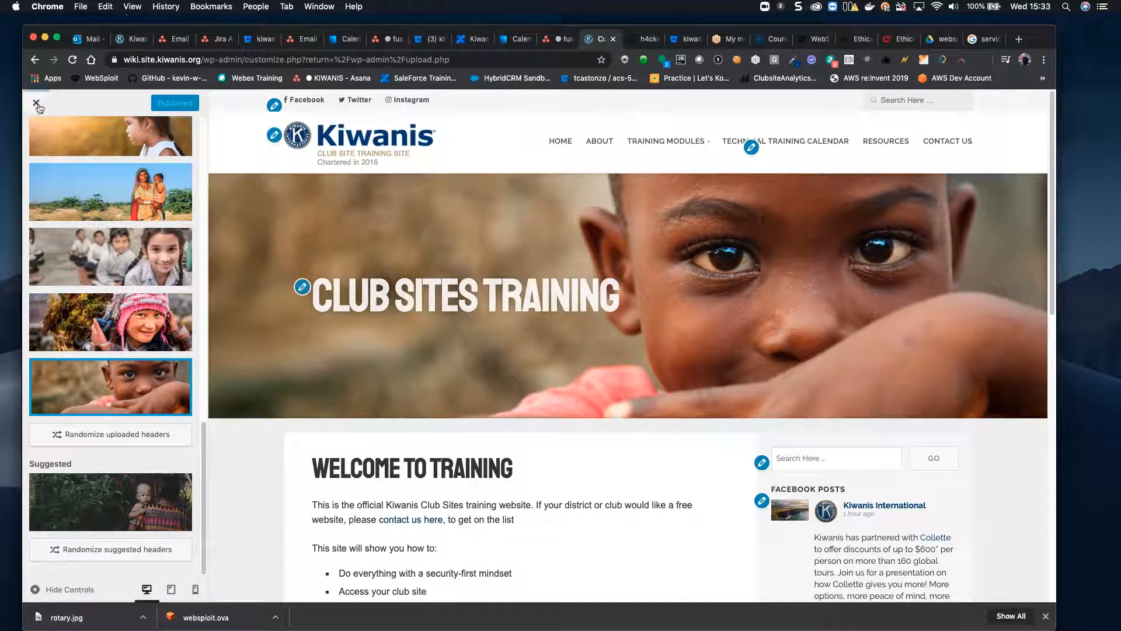
left_click(37, 104)
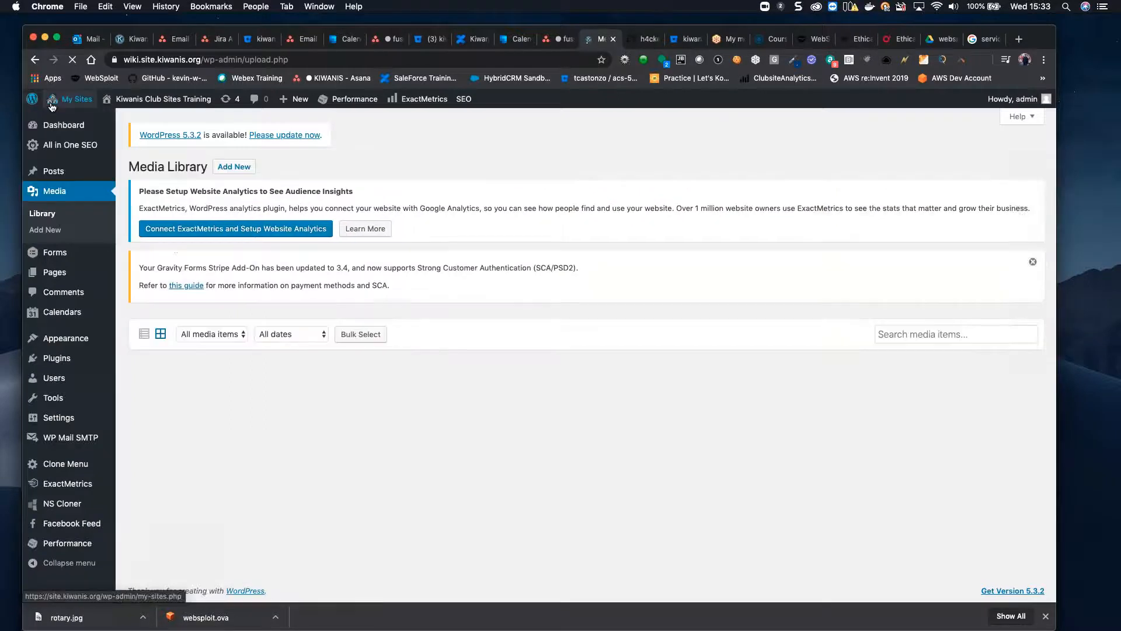
Step: Visit the live site and check the header on the About page
mouse_move(151, 102)
left_click(128, 119)
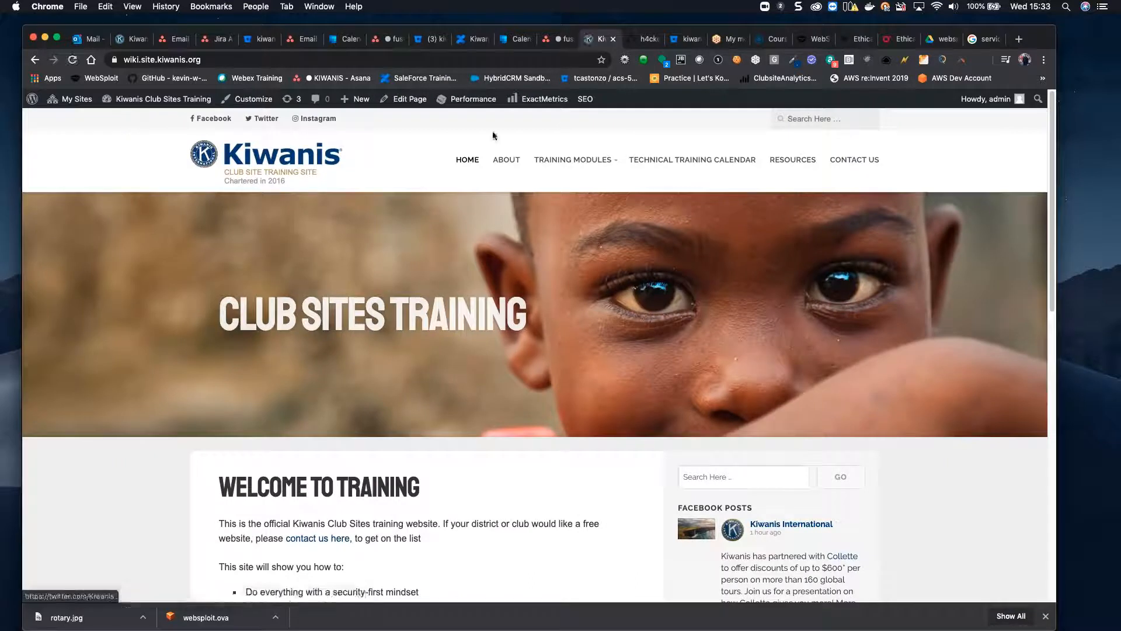
left_click(505, 162)
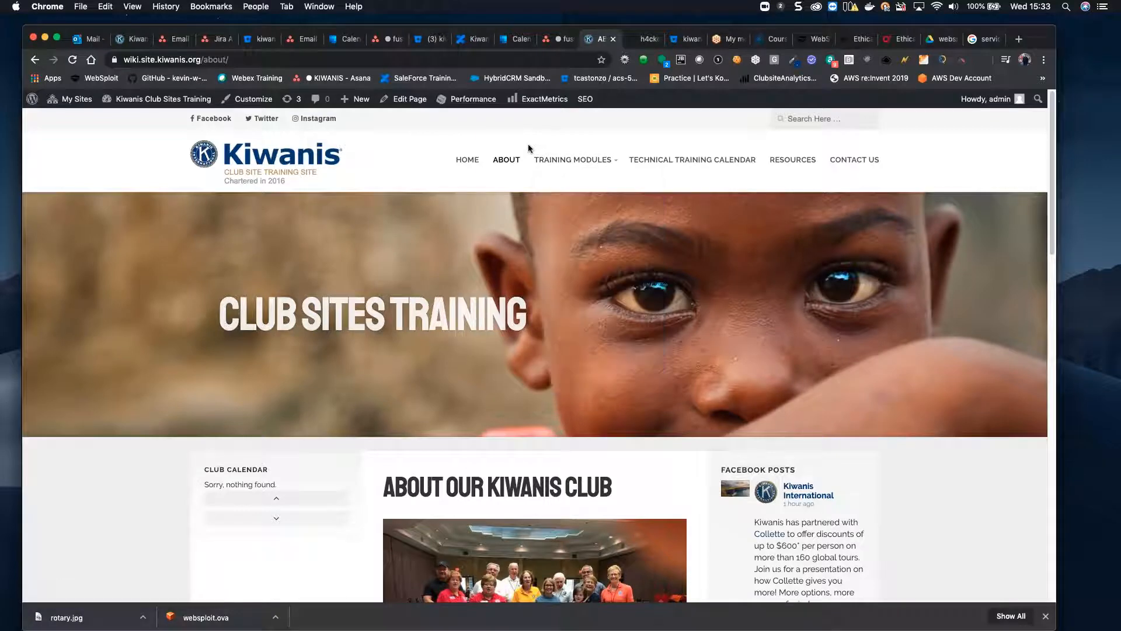
scroll(478, 226, "down", 6)
scroll(478, 225, "up", 6)
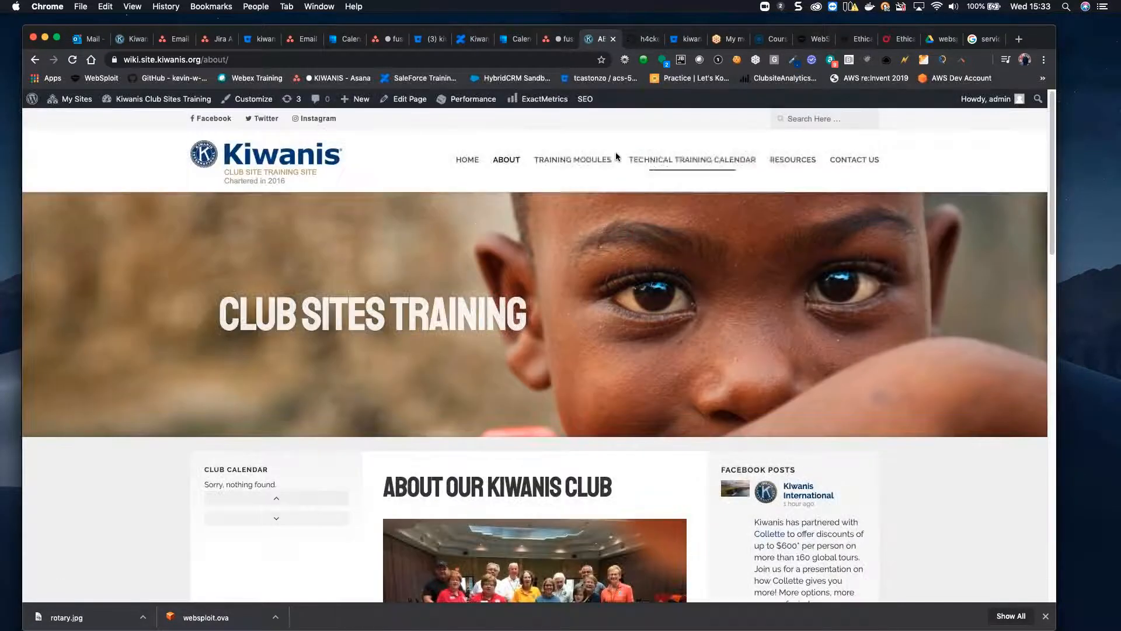
Step: Check the Technical Training Calendar, Resources and Home pages show the new header
left_click(660, 161)
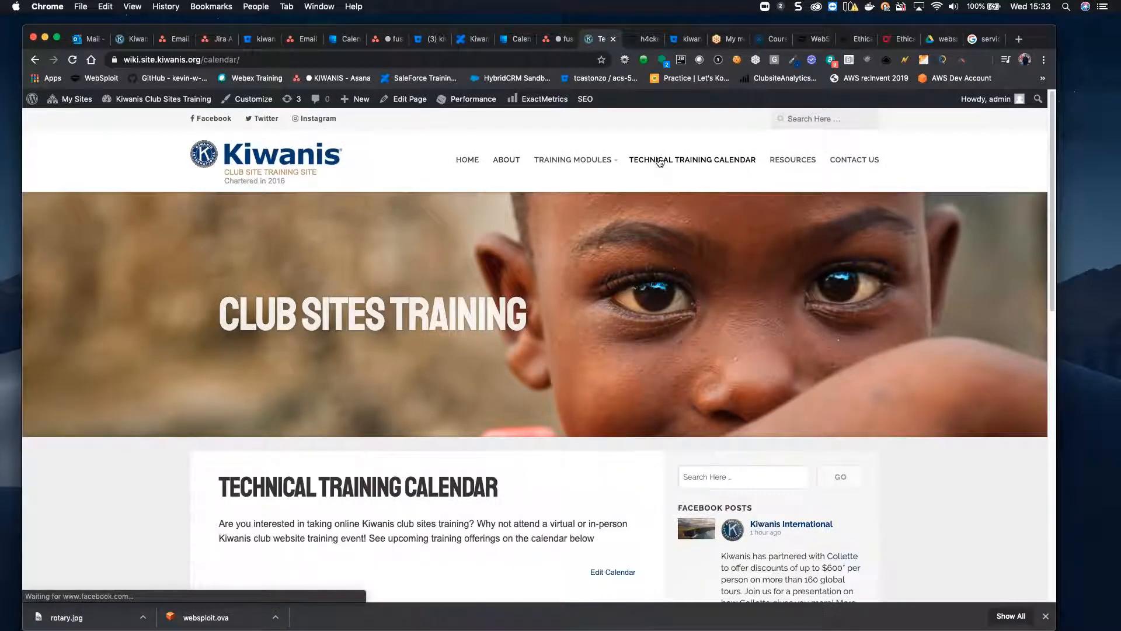
left_click(806, 163)
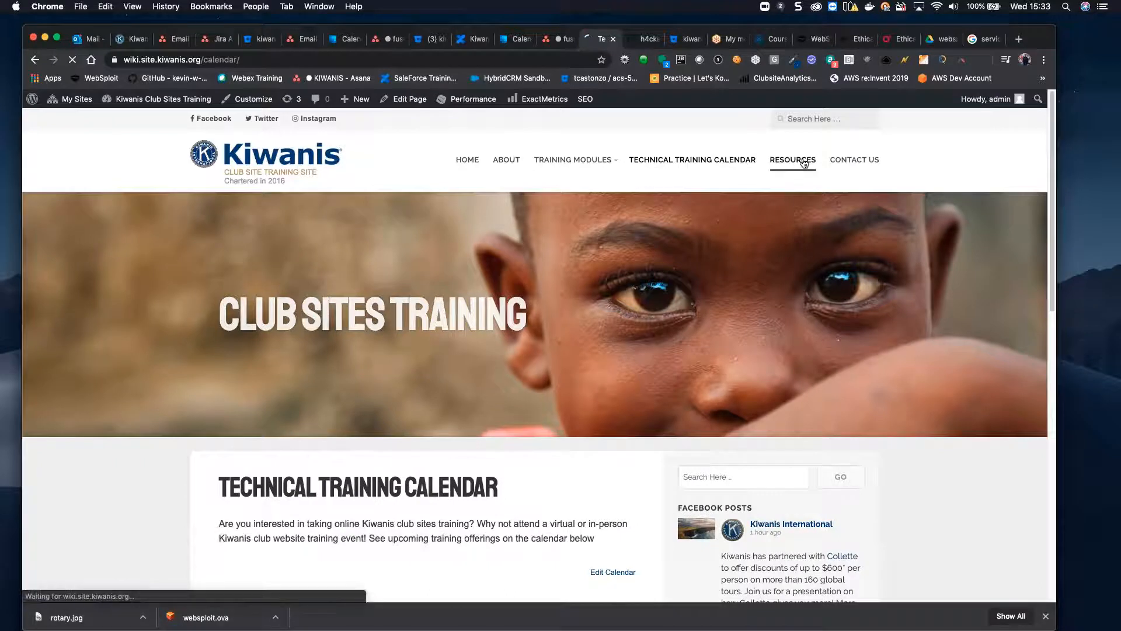
left_click(474, 165)
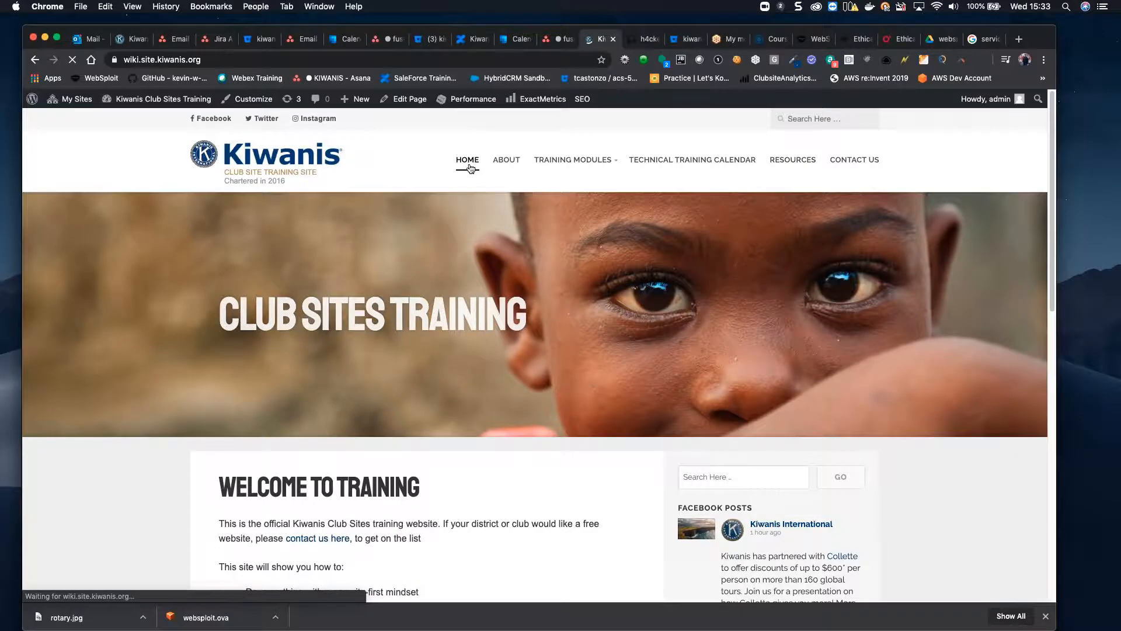
scroll(474, 165, "down", 5)
scroll(470, 162, "up", 7)
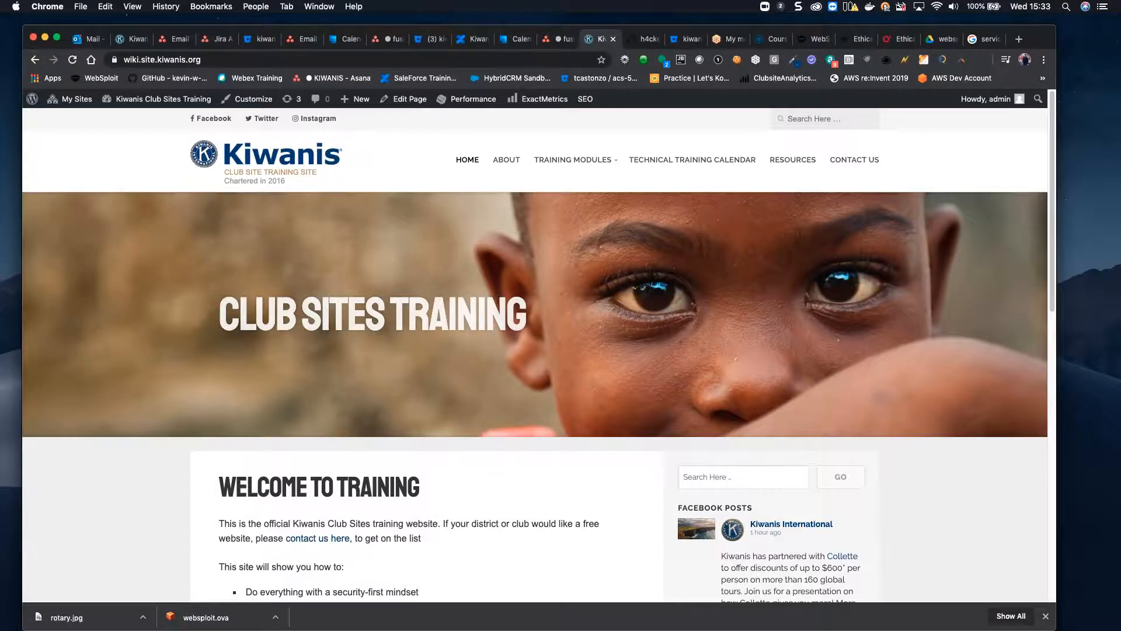
scroll(514, 296, "down", 5)
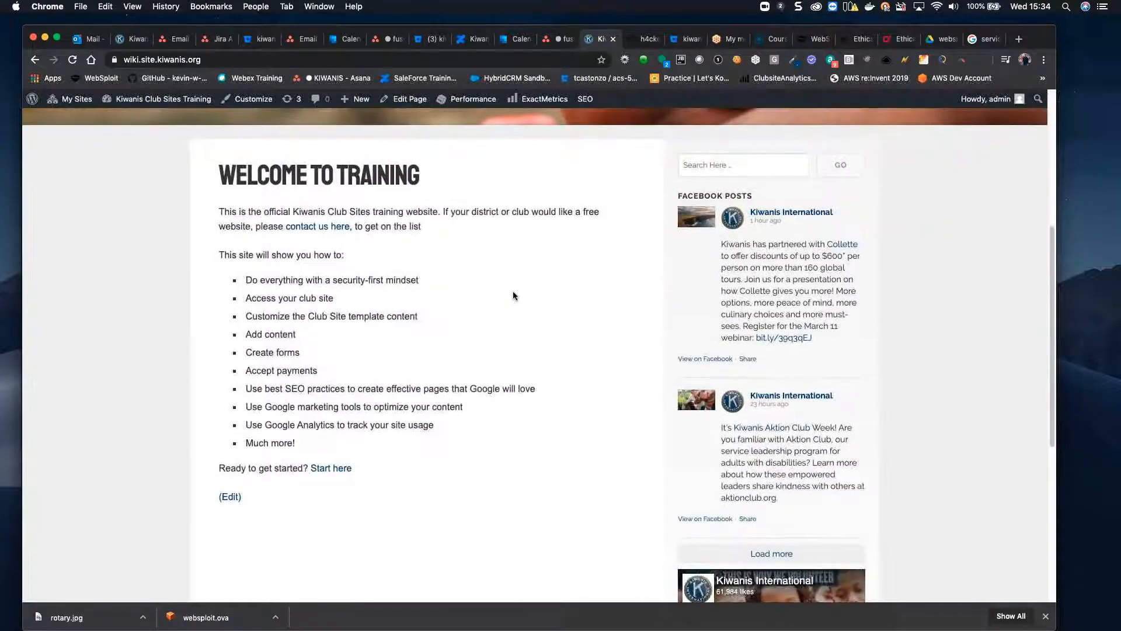
scroll(513, 295, "up", 4)
scroll(513, 290, "up", 1)
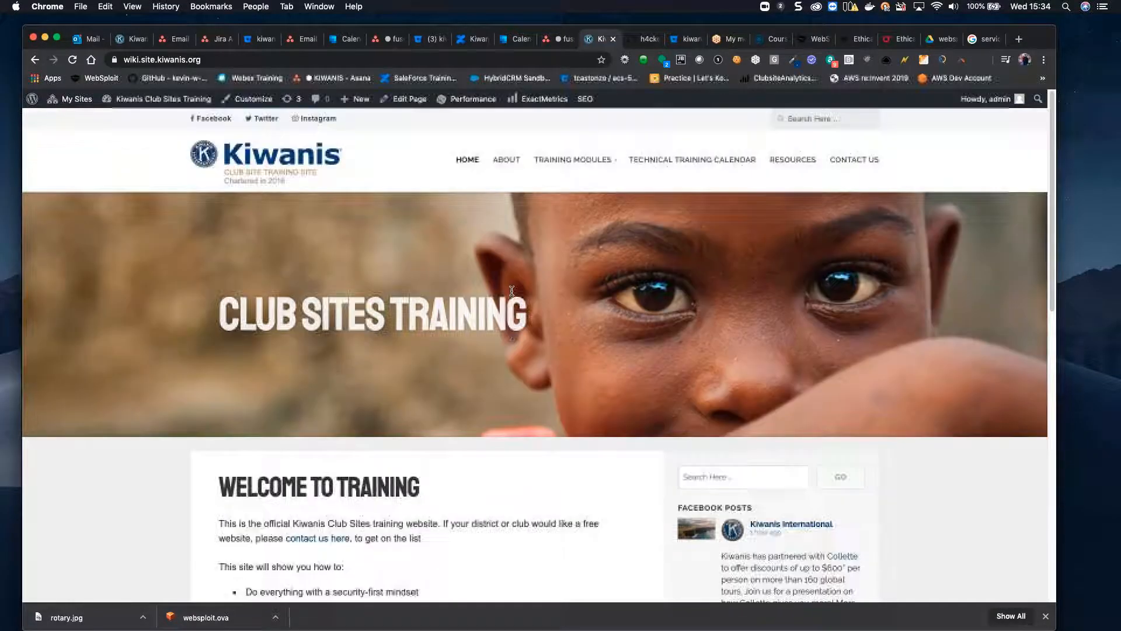